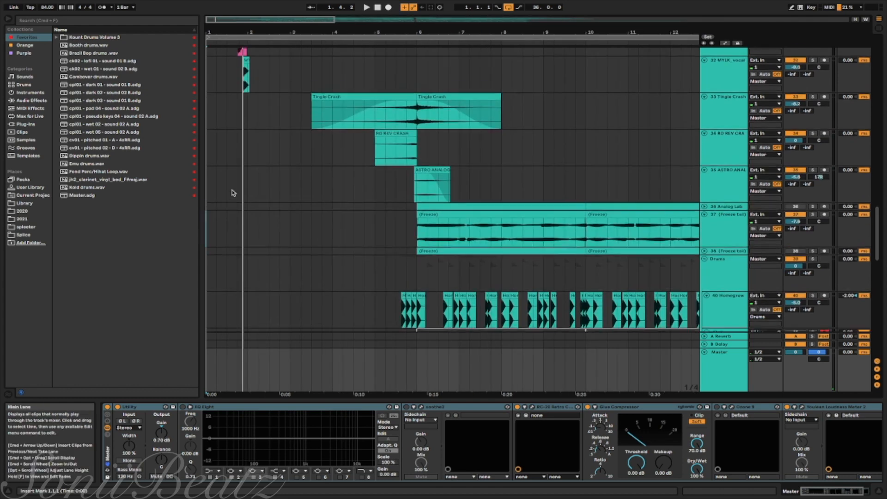
Solo the Red Light Green Light sample track, play it from bar 2, and turn on the metronome
scroll(233, 193, up, 1)
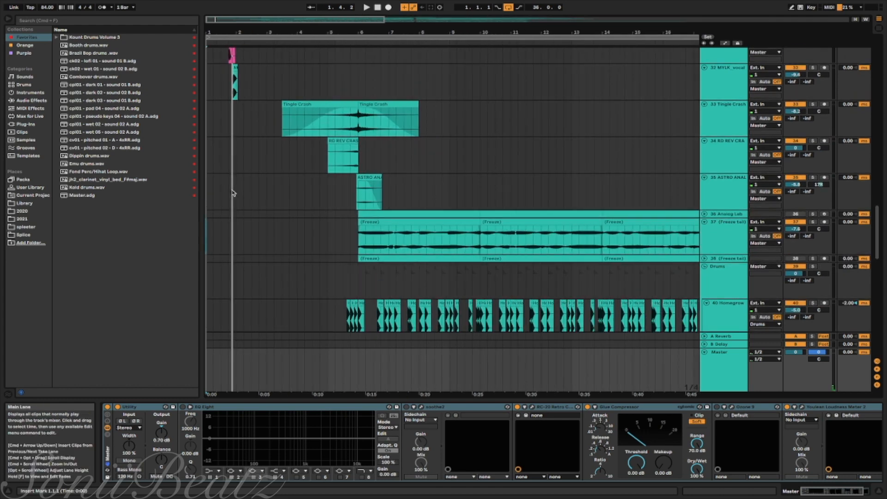
scroll(233, 193, up, 15)
scroll(234, 192, down, 1)
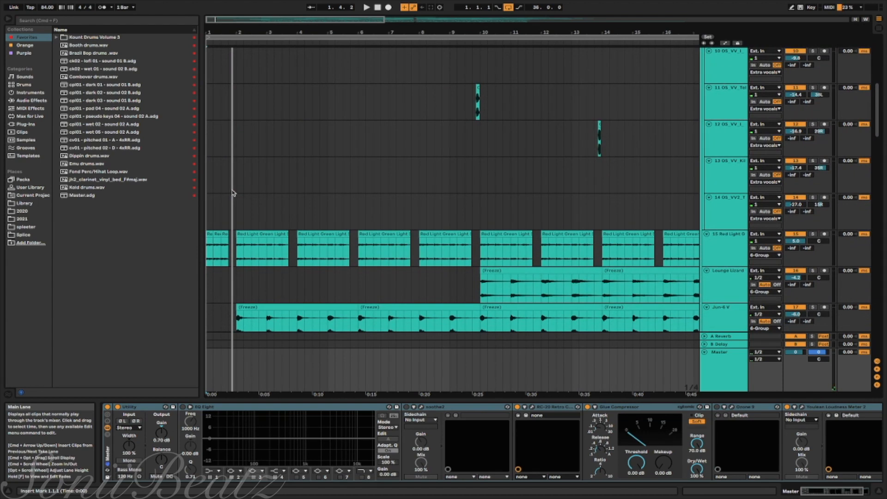
click(237, 240)
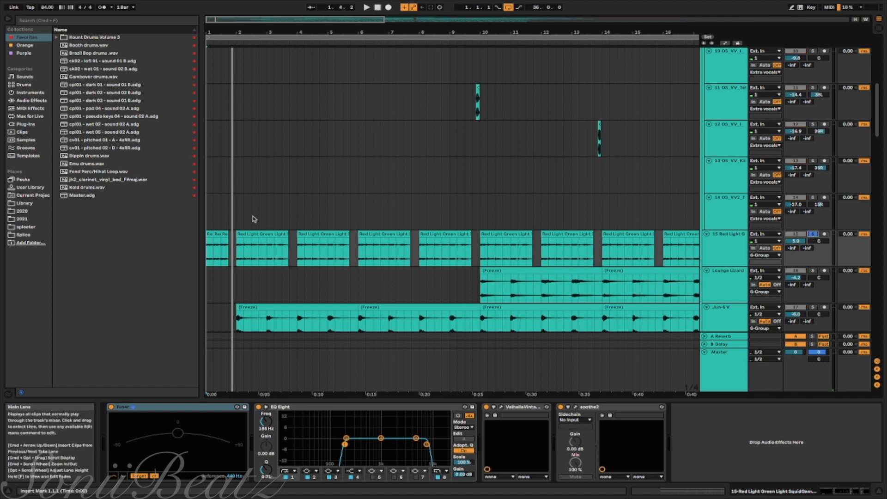
click(235, 251)
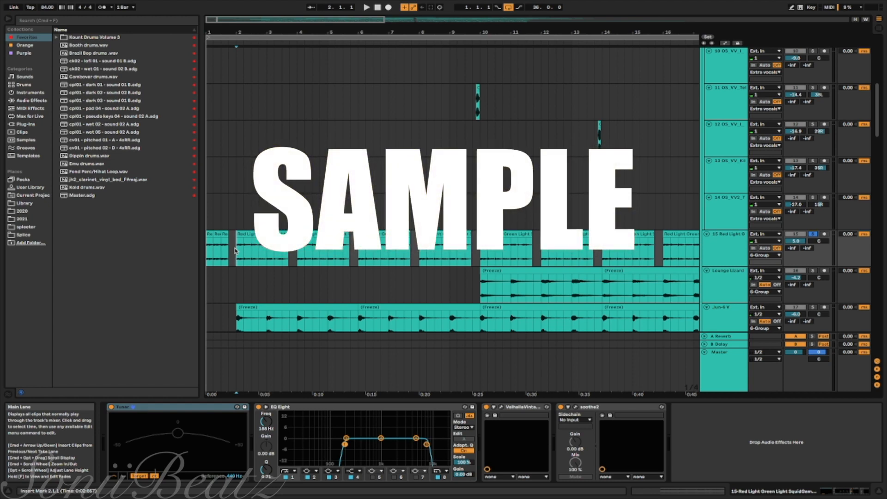
key(space)
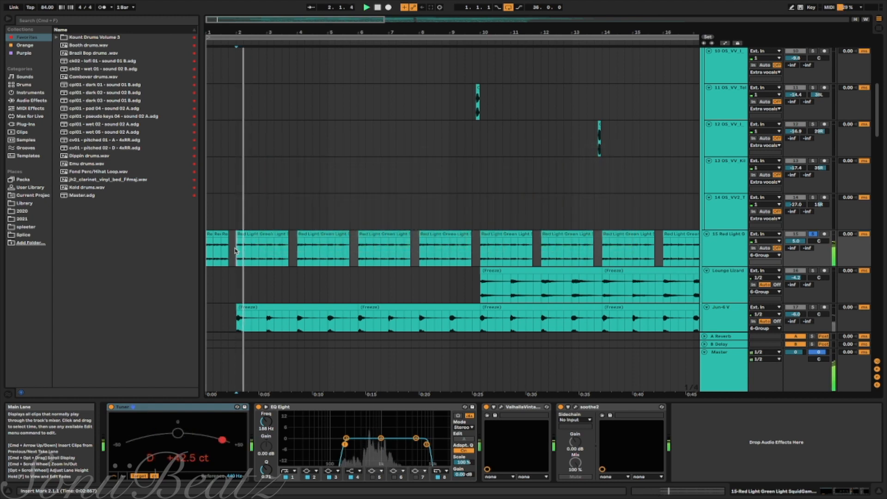
click(101, 10)
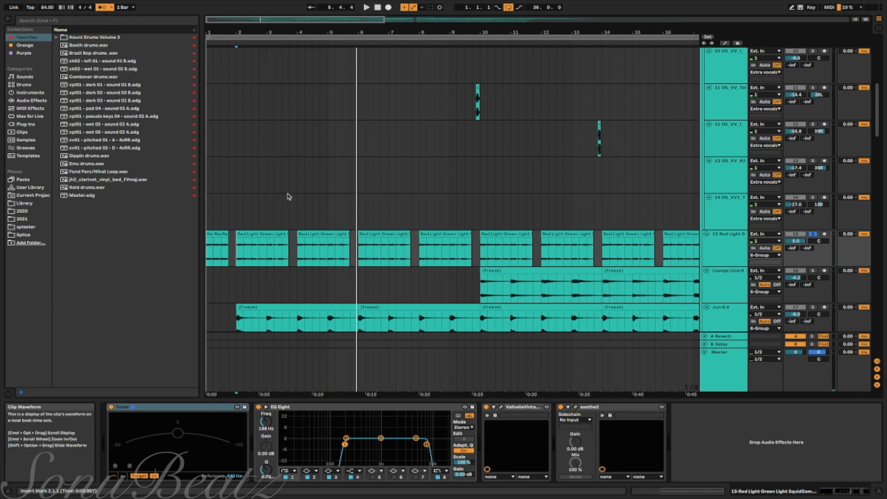
Solo only the Jun-6 V chords track and play it from the start of its first clip at bar 2
scroll(258, 209, down, 1)
scroll(257, 209, down, 5)
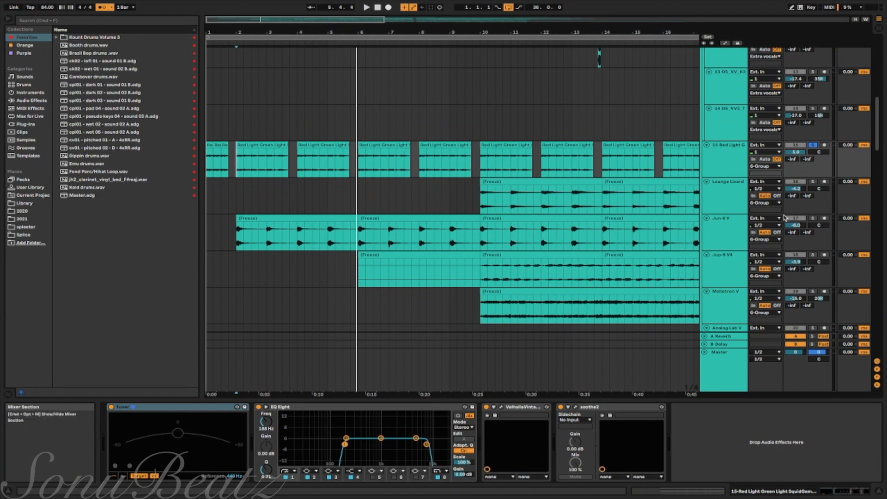
click(813, 217)
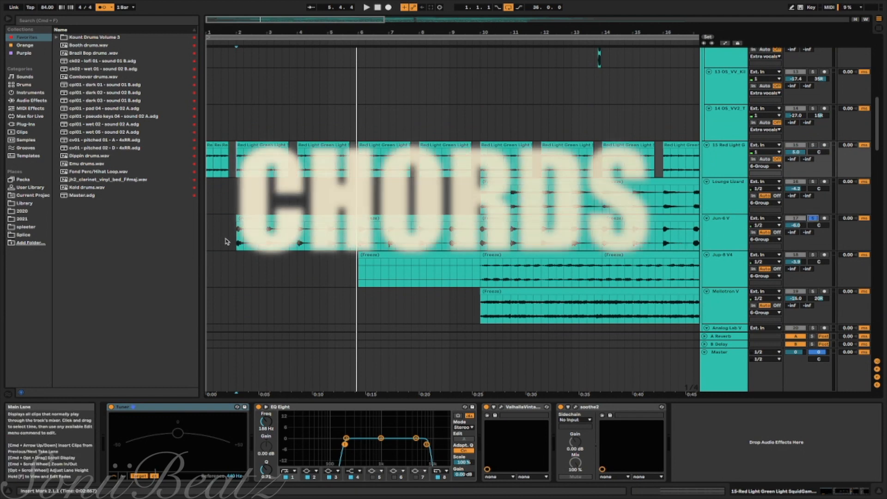
click(238, 243)
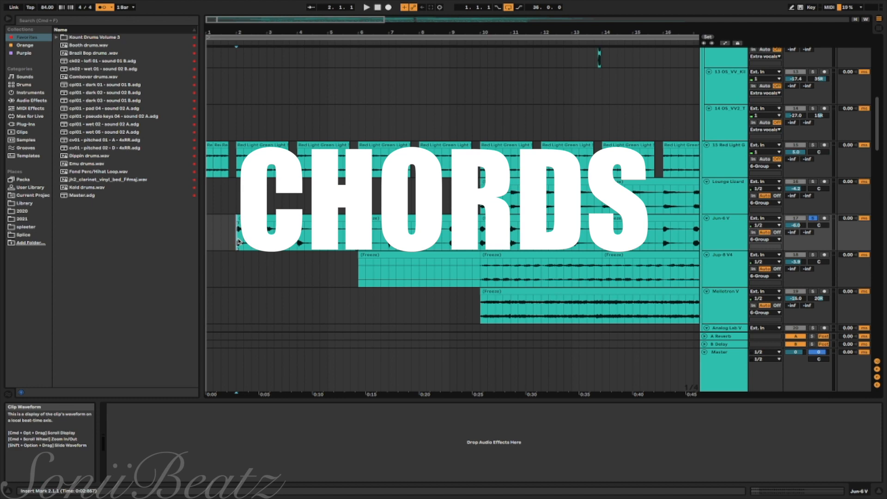
key(space)
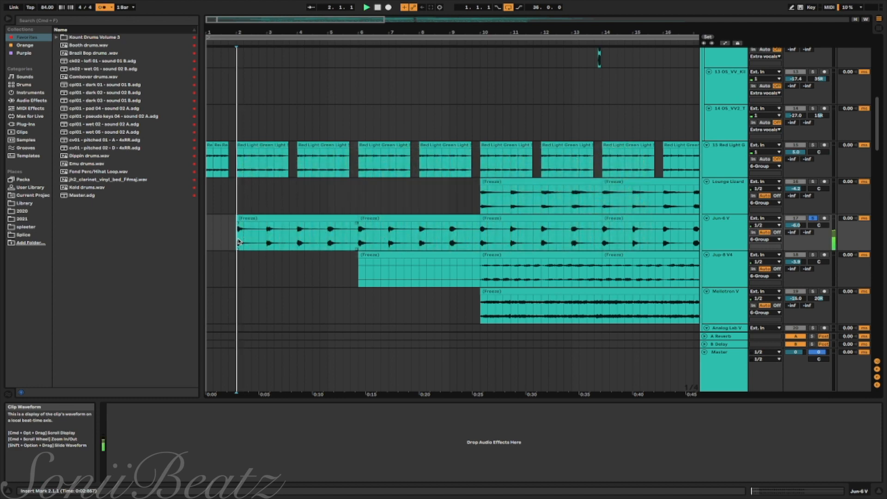
Move the Mini V3 track directly below Mellotron V, and place the lower Emulator II V track between those two
scroll(238, 242, down, 3)
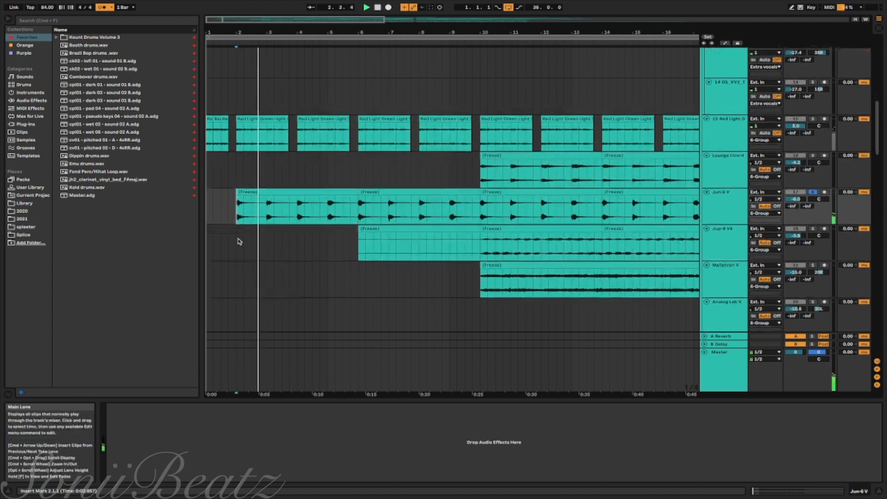
scroll(239, 241, down, 6)
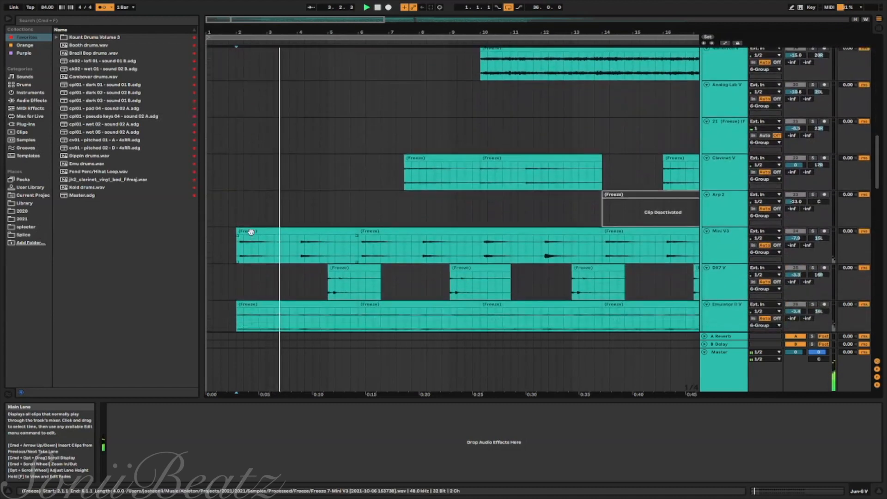
drag(730, 299, 722, 130)
scroll(722, 129, up, 2)
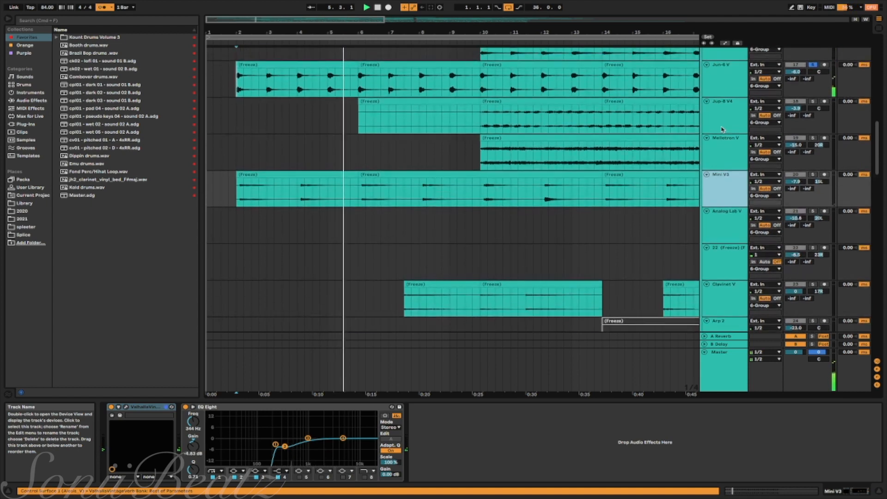
scroll(722, 130, down, 10)
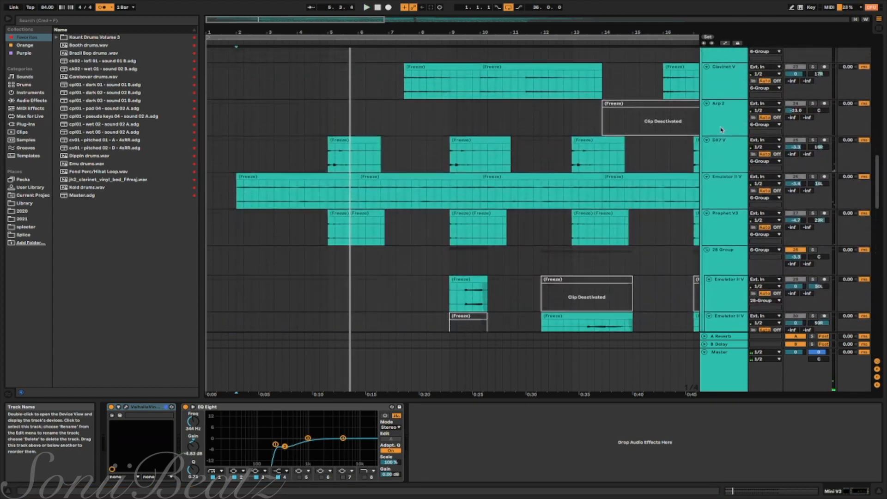
drag(722, 187, 720, 79)
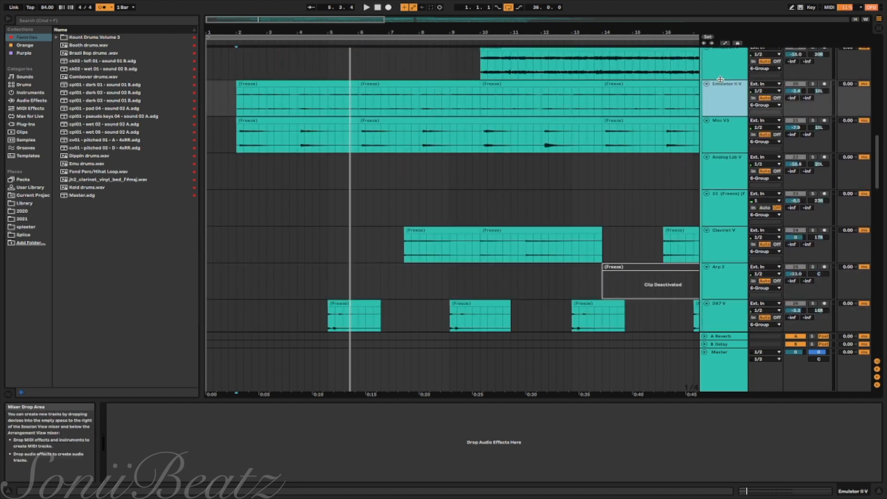
Solo only the relocated Emulator II V vocal synth track and play it from bar 2
click(813, 84)
scroll(477, 131, up, 3)
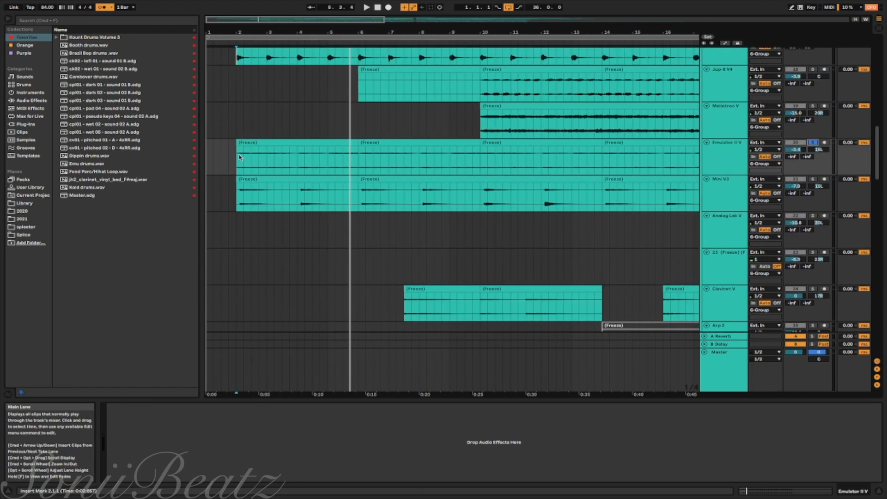
click(238, 159)
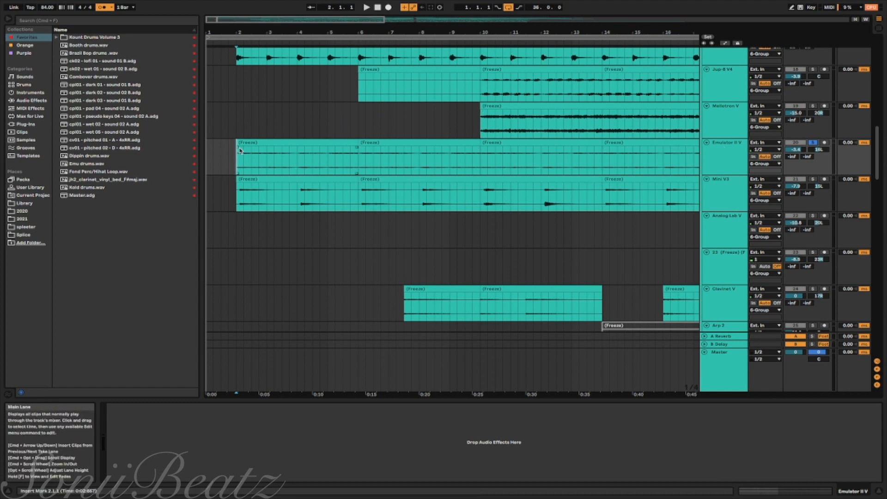
scroll(240, 150, up, 3)
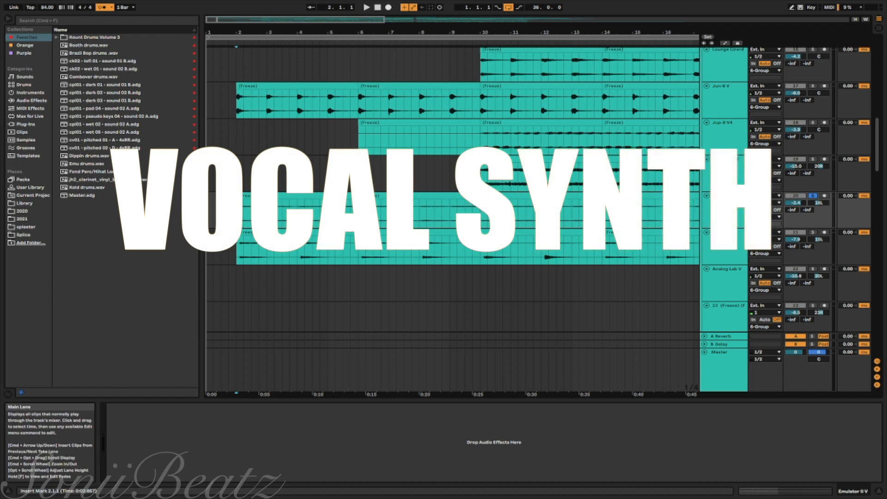
key(space)
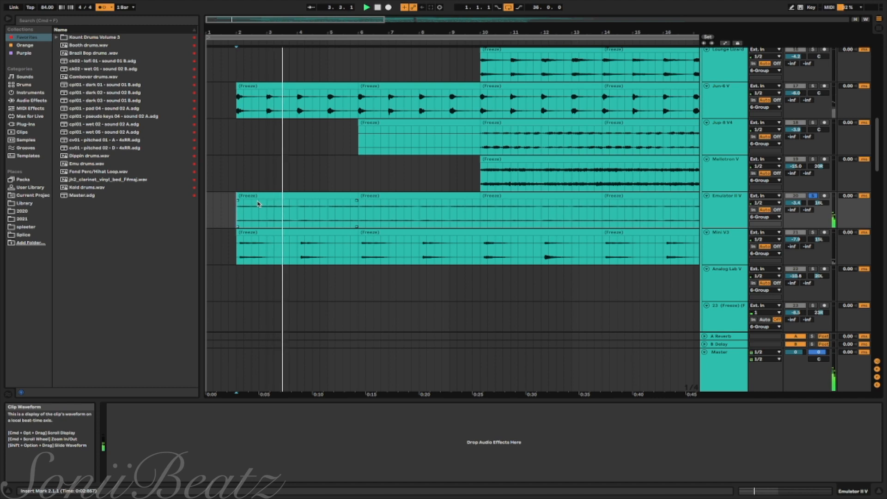
Turn off the metronome and play the Mini V3 track soloed from bar 2
click(101, 7)
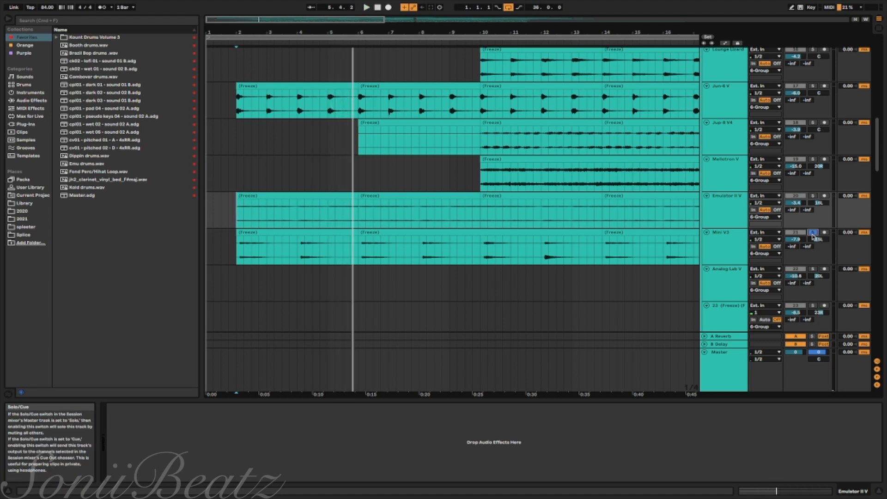
click(235, 258)
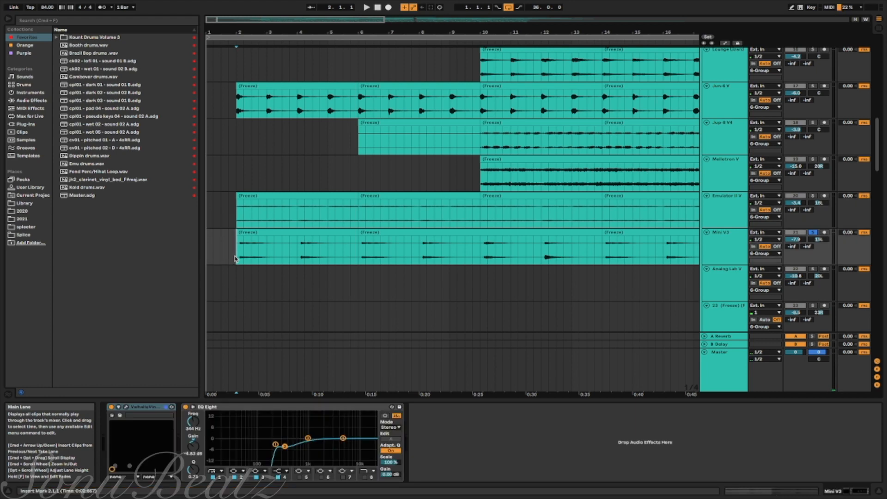
key(space)
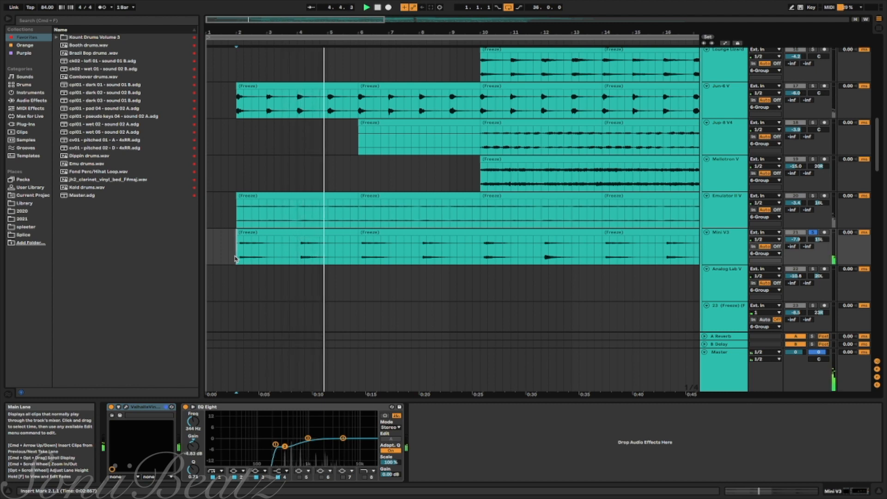
Solo the DX7 V, Prophet V3 and Clavinet V tracks together and play them from bar 5
scroll(234, 259, down, 15)
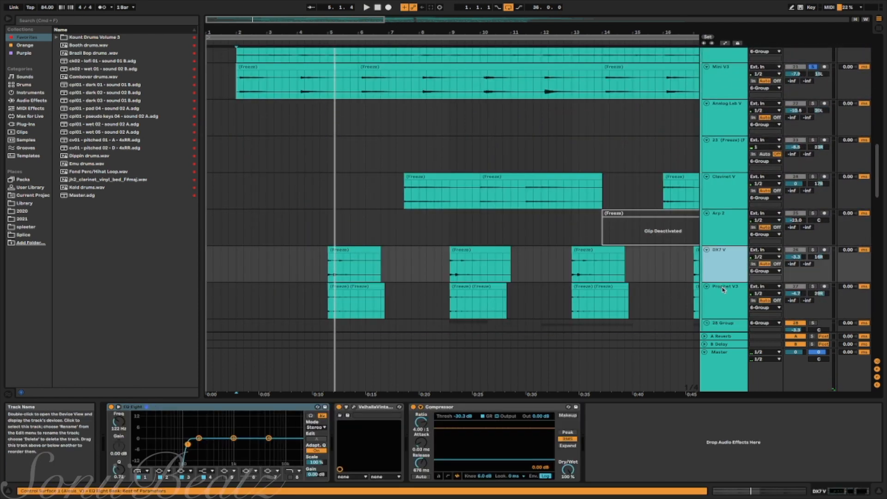
scroll(723, 290, down, 3)
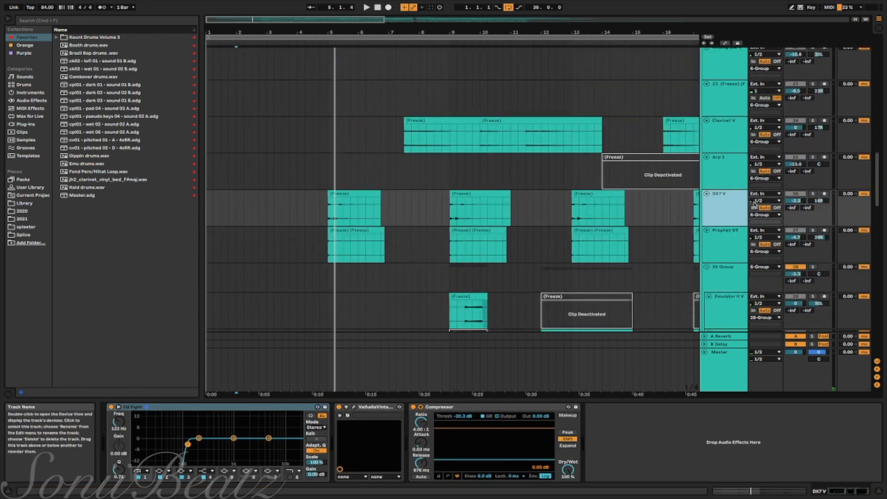
click(812, 194)
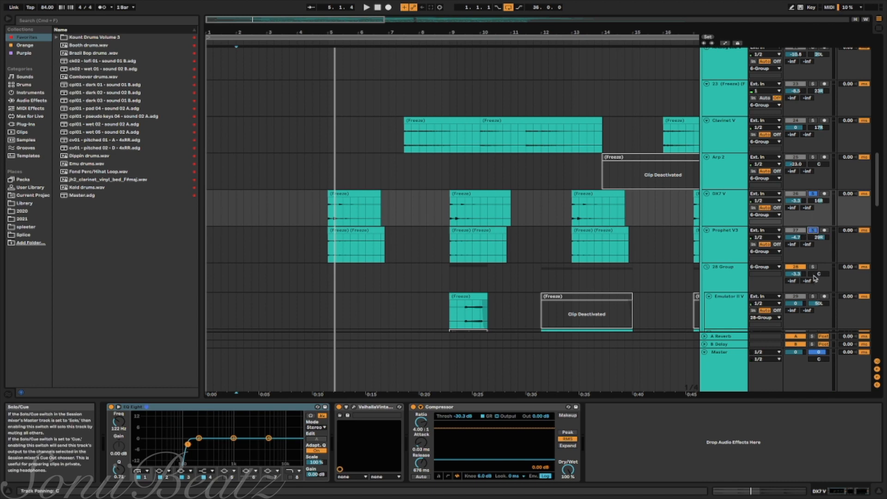
click(812, 121)
click(327, 212)
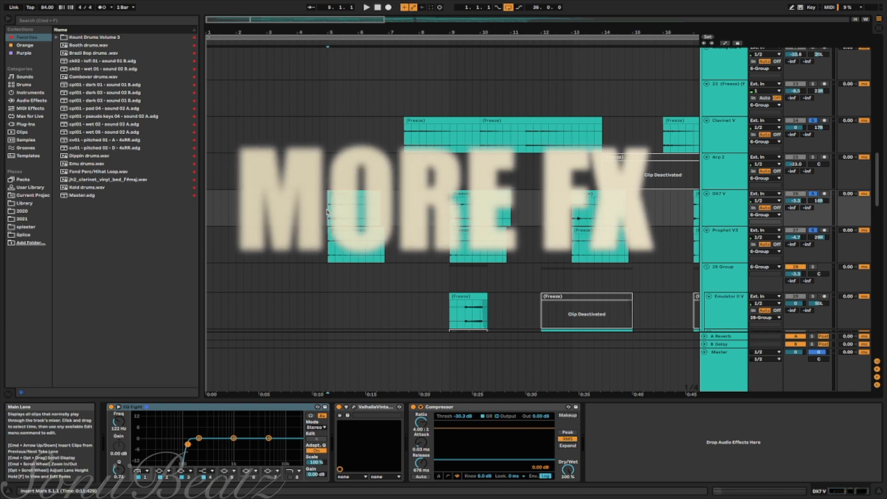
key(space)
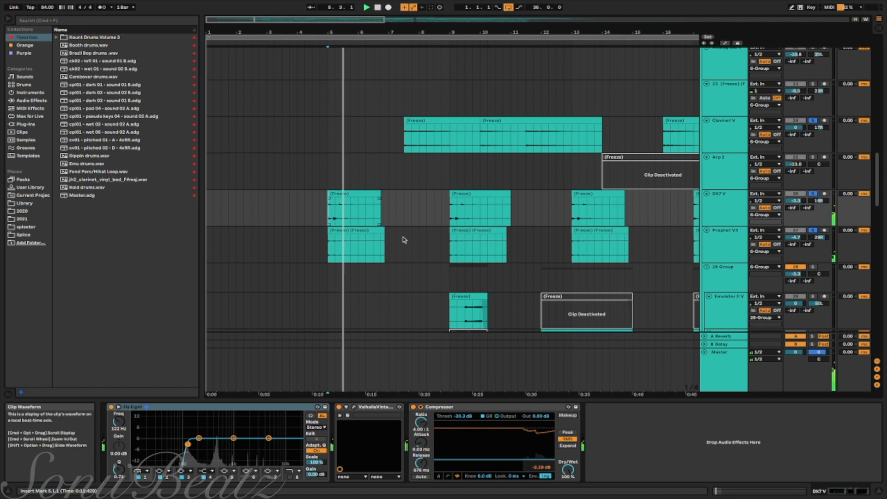
Audition the Clavinet V part from the start of its first clip and from bar 10
click(399, 143)
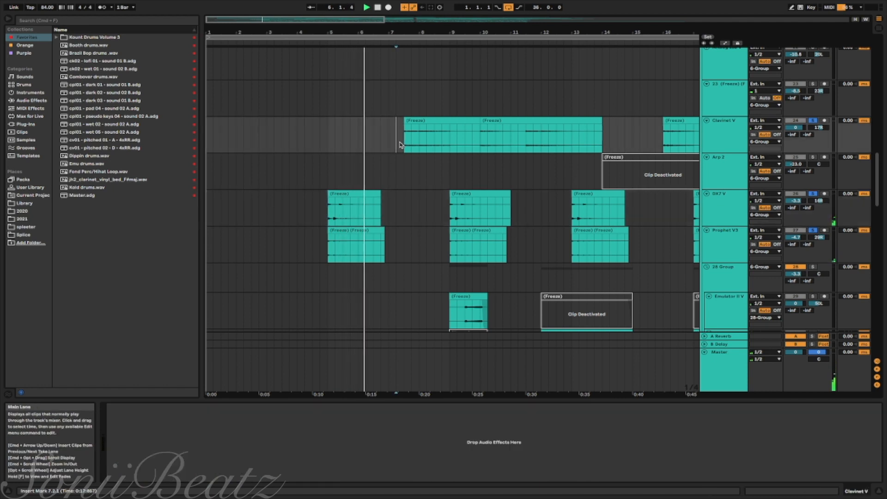
click(402, 145)
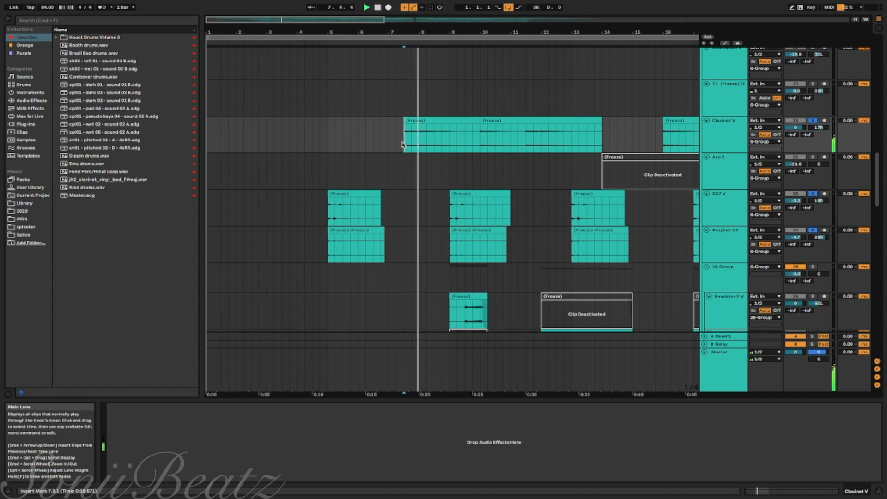
click(478, 143)
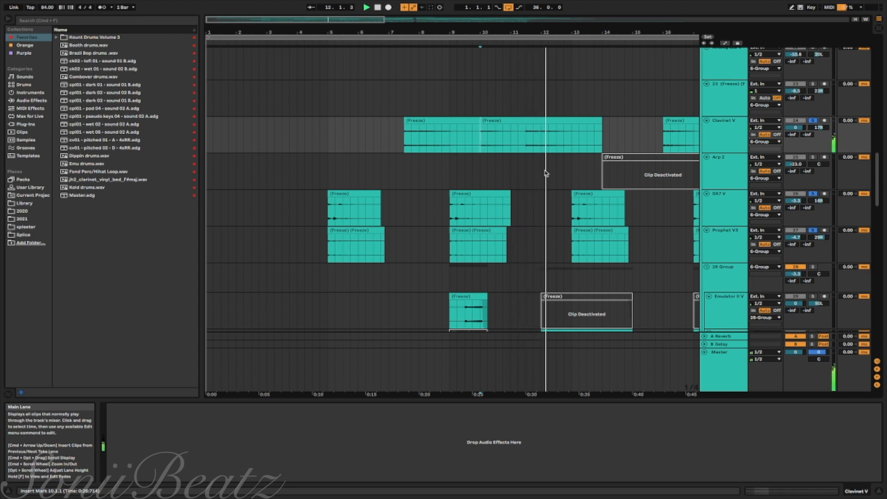
Solo only the 28 Group and play it from the first Emulator II V clip at bar 9
scroll(559, 177, right, 10)
scroll(559, 178, down, 1)
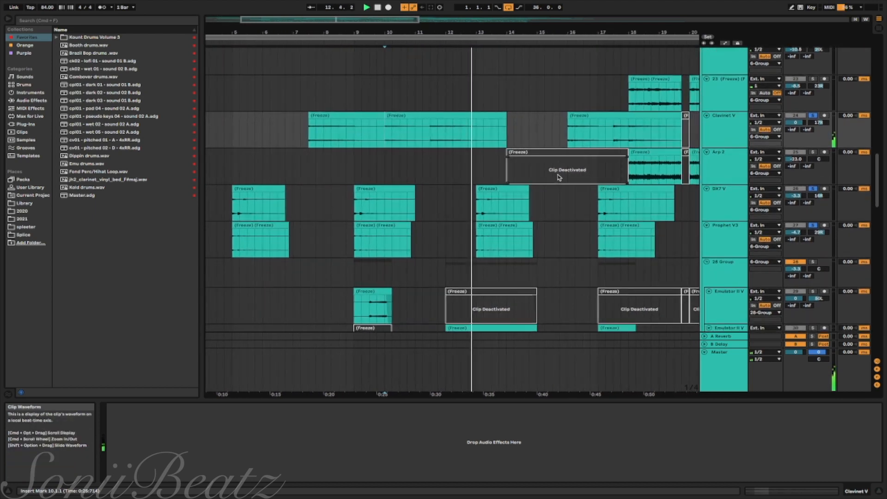
scroll(559, 178, right, 2)
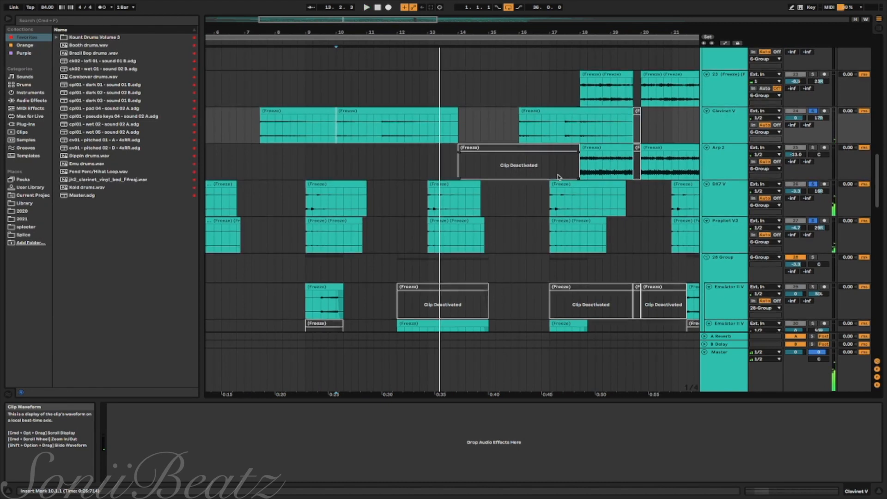
scroll(559, 177, down, 5)
scroll(558, 174, left, 4)
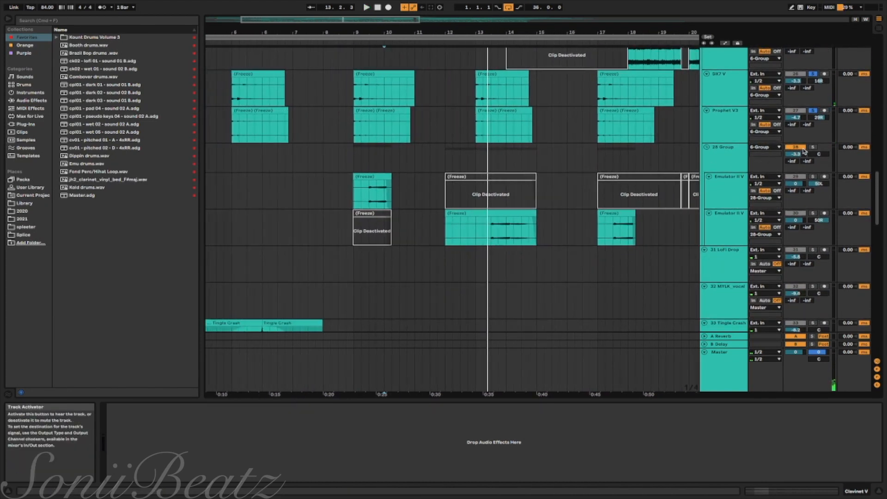
click(810, 148)
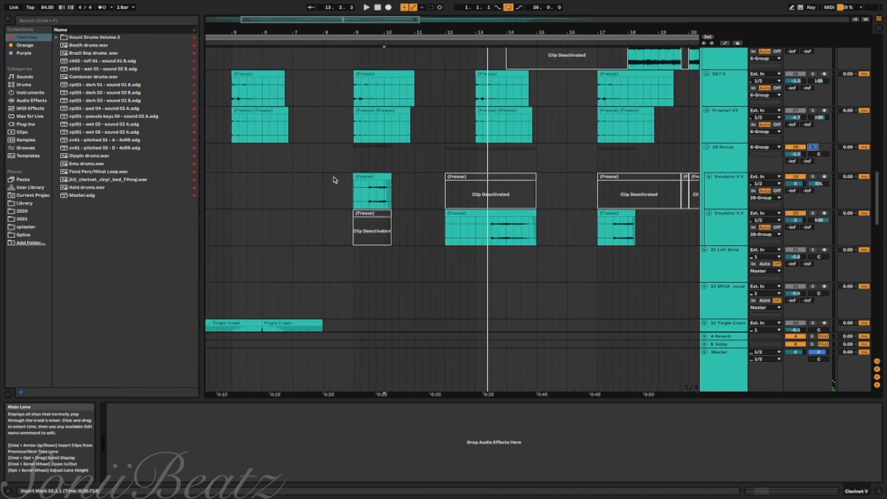
click(354, 192)
key(space)
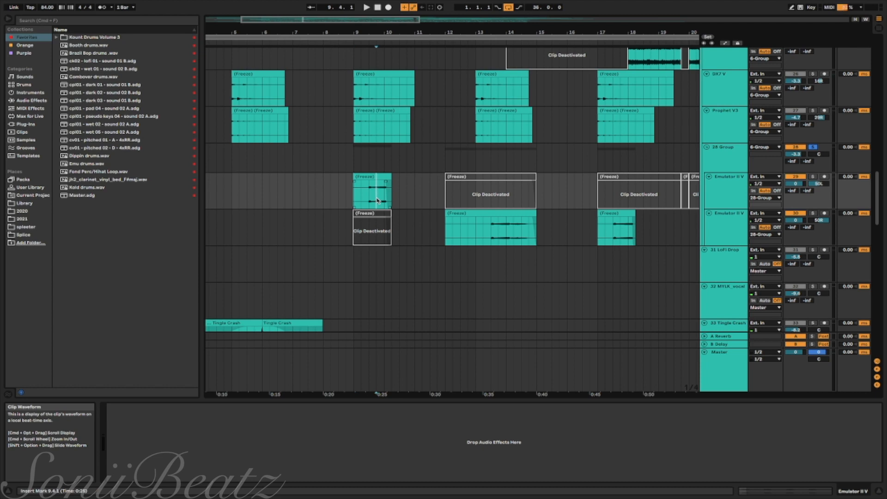
Play the soloed Emulator II V parts of the 28 Group from bar 9 and again from bar 13
scroll(377, 200, up, 3)
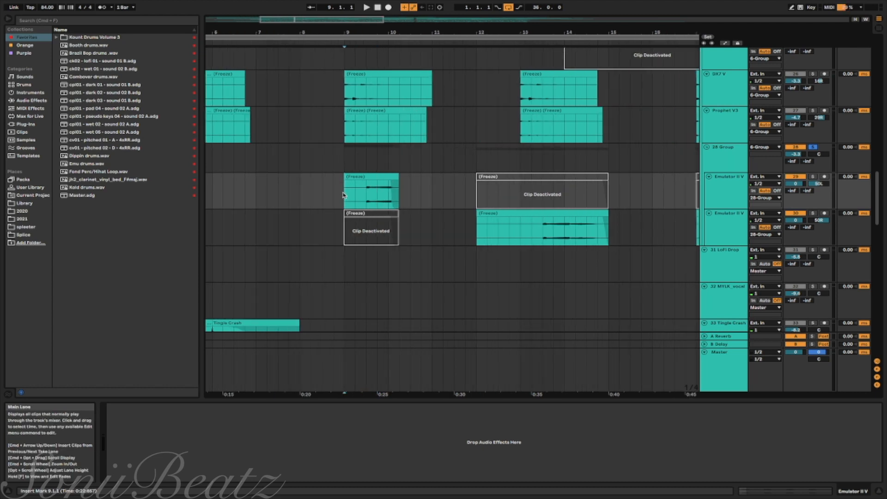
scroll(344, 195, down, 5)
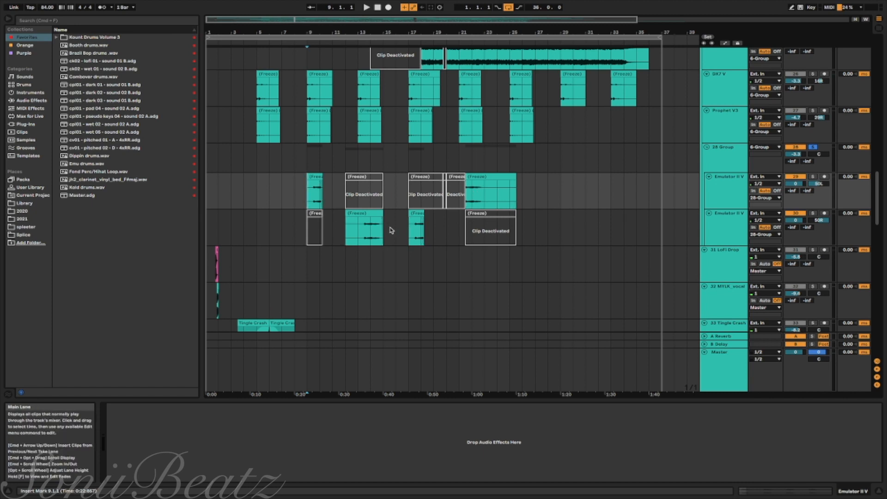
key(space)
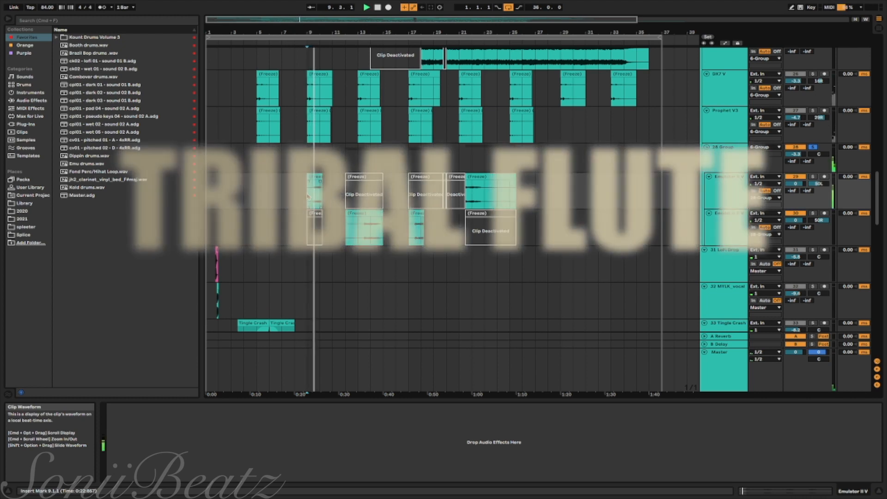
click(358, 236)
key(space)
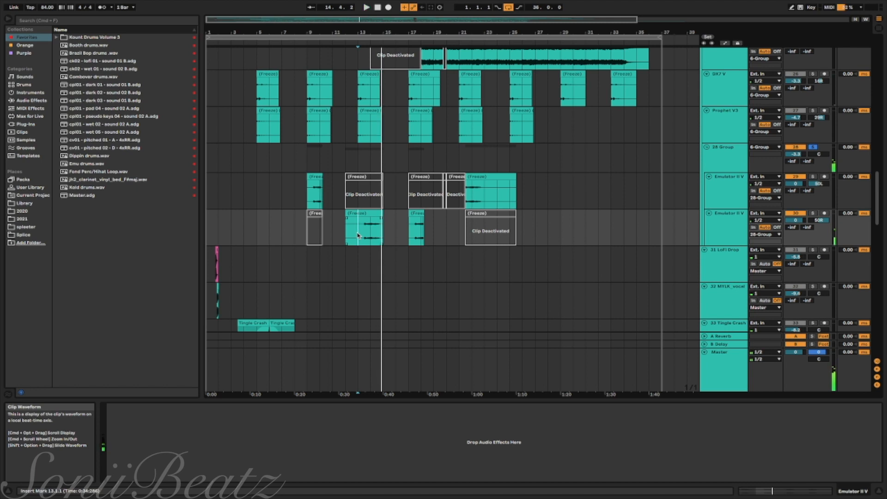
Solo only the Lounge Lizard track and play it from its first clip at bar 10
scroll(358, 235, down, 10)
scroll(357, 232, up, 10)
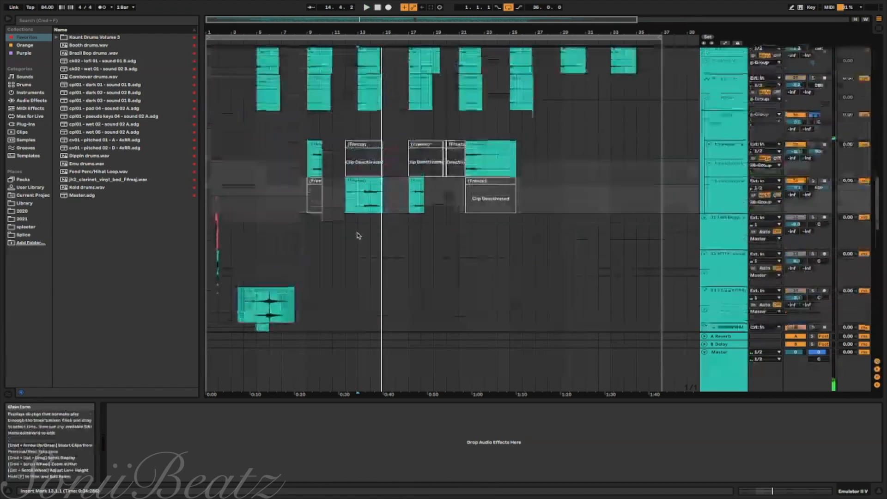
scroll(357, 234, up, 8)
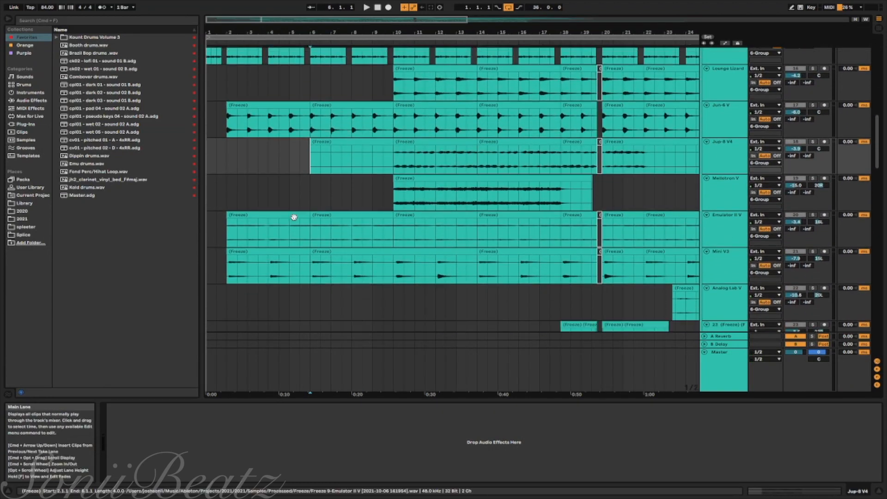
scroll(293, 216, down, 3)
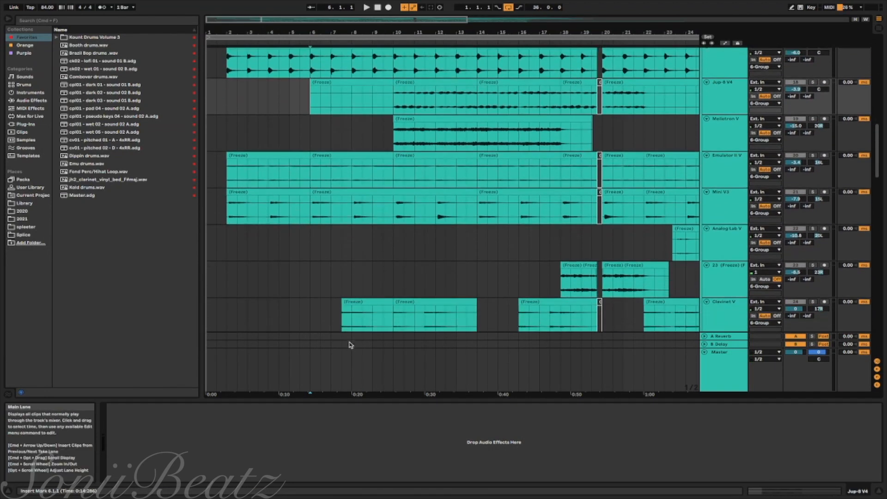
scroll(328, 165, up, 1)
scroll(329, 164, up, 2)
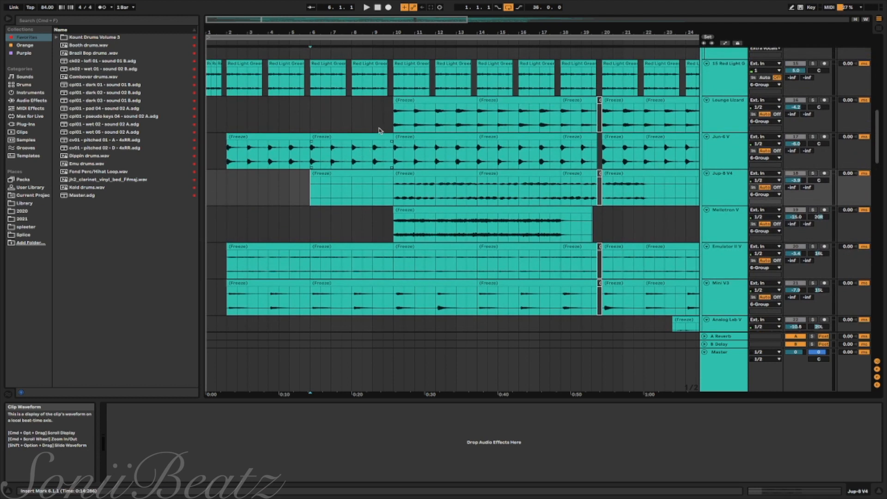
click(391, 118)
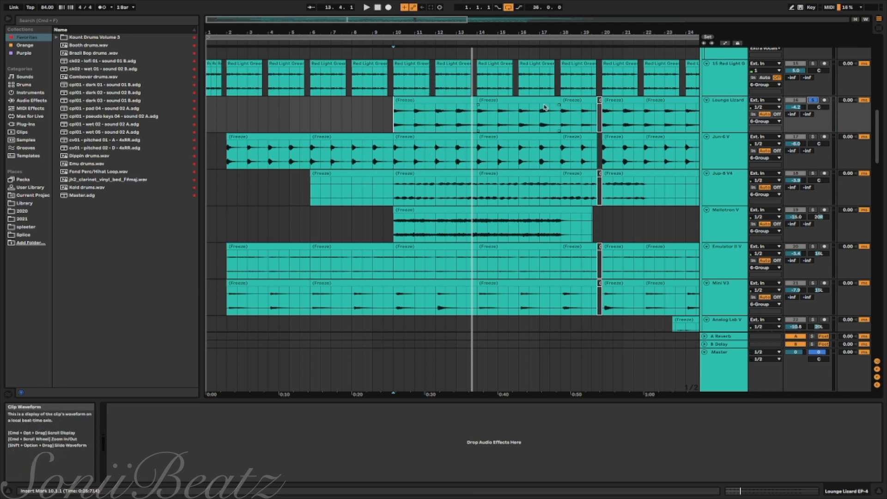
click(417, 109)
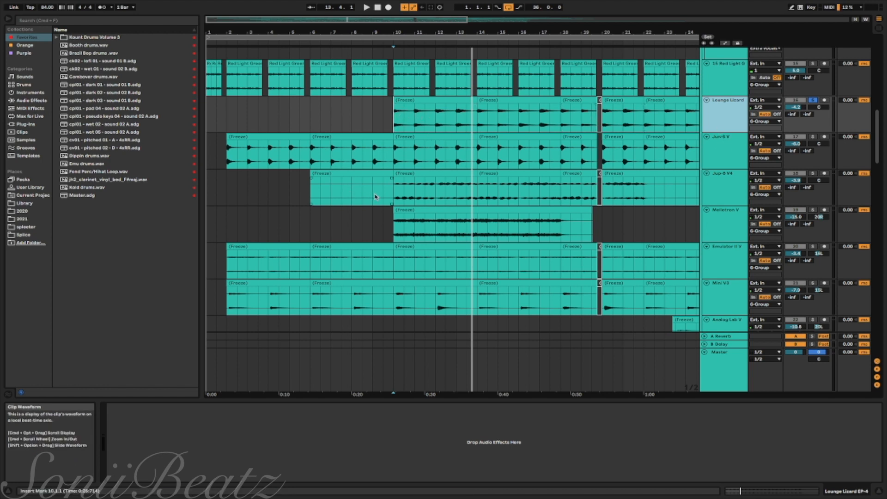
Audition the Jup-8 V4 track soloed from bar 10, followed by the Mellotron V track on its own
click(392, 195)
scroll(593, 161, down, 2)
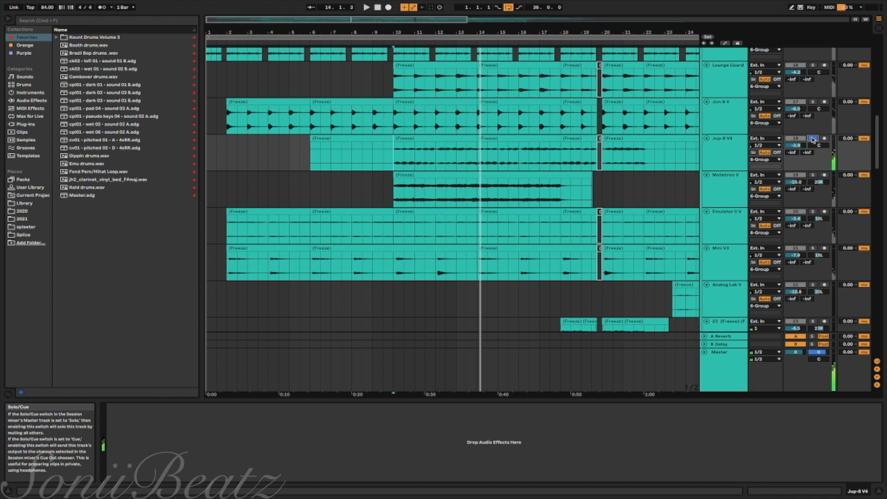
scroll(812, 134, down, 3)
key(space)
click(812, 120)
key(space)
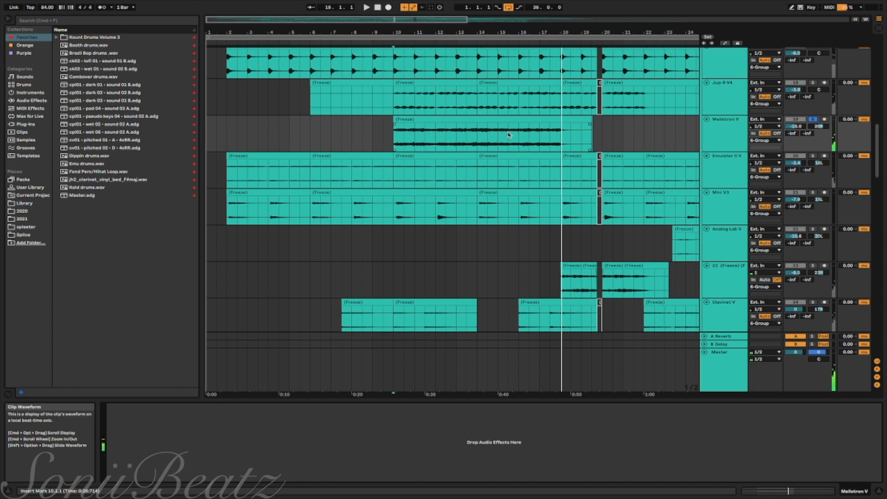
Solo only the frozen track 23 and play it from its first clip at bar 18
scroll(509, 161, down, 5)
click(560, 189)
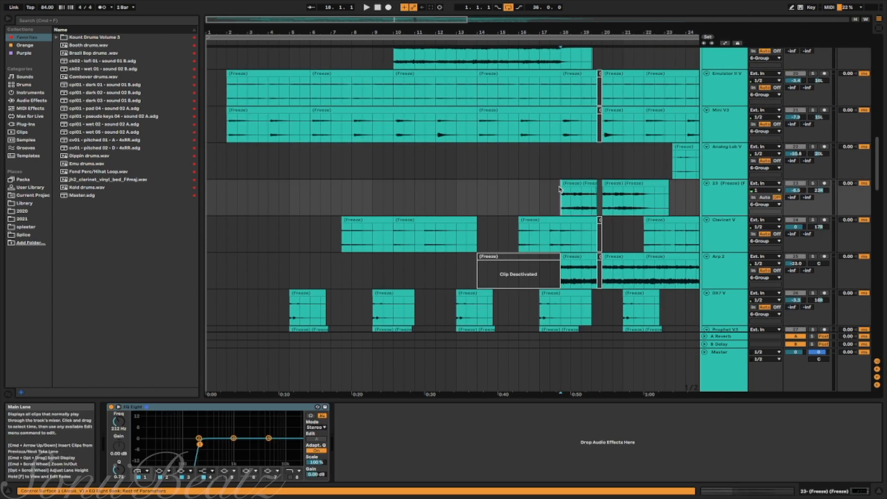
scroll(560, 190, right, 6)
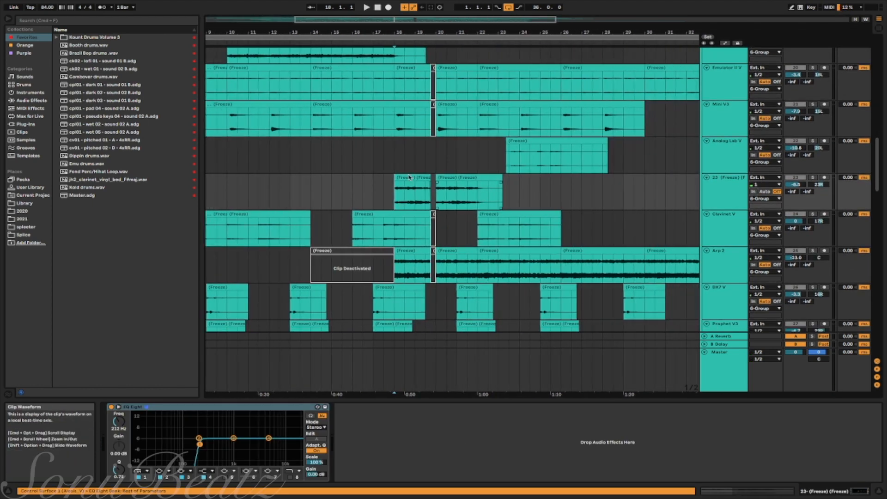
click(812, 177)
key(space)
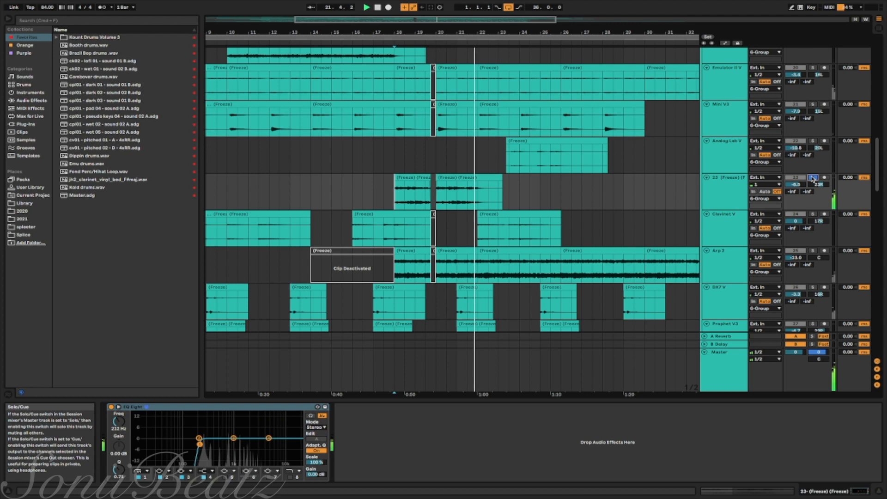
key(space)
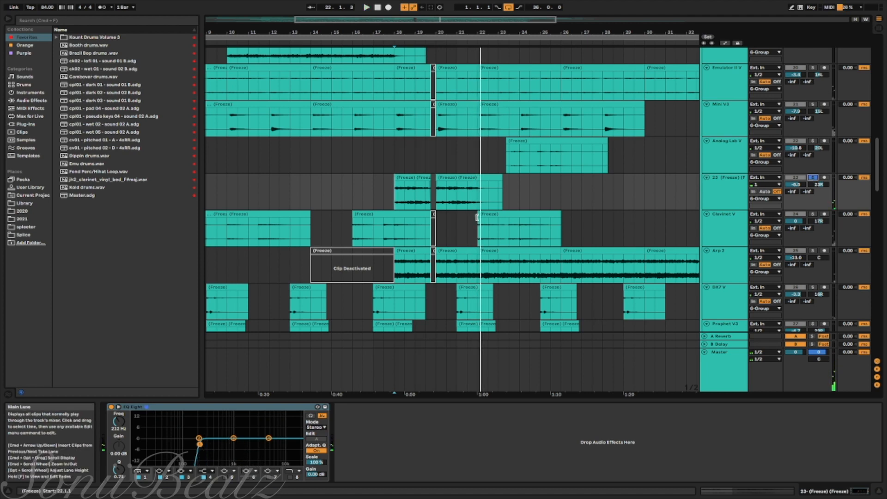
Solo only the Arp 2 track and play it from its first active clip at bar 18
scroll(418, 116, down, 5)
scroll(419, 116, left, 3)
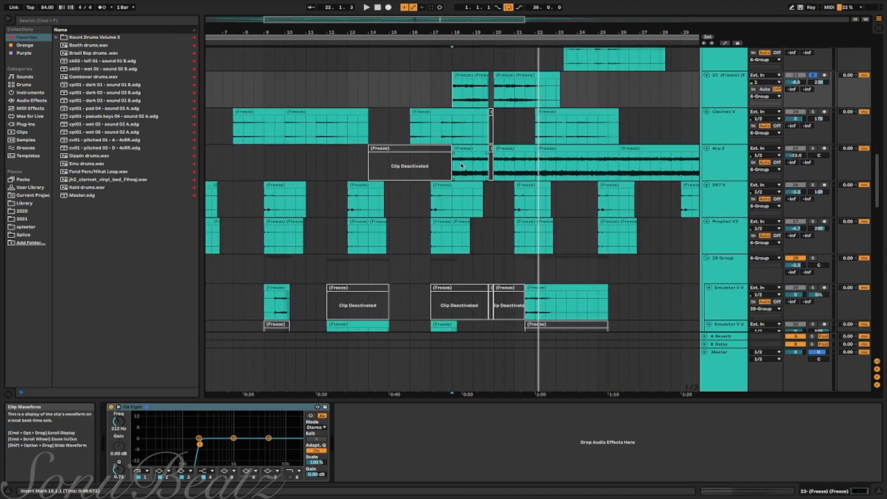
click(457, 166)
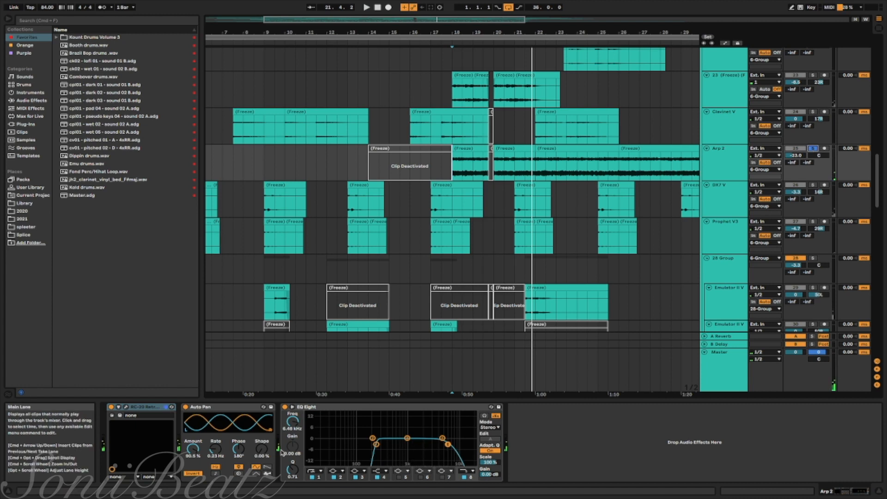
Solo the LoFi Drop and MYLK_vocal tracks together and play them from just before their clips in bar 1
scroll(522, 111, down, 1)
scroll(522, 113, down, 5)
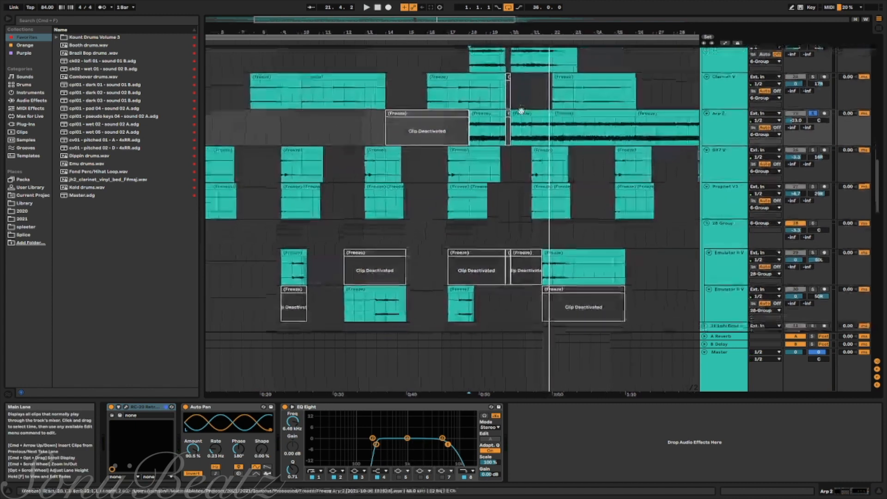
scroll(521, 115, up, 18)
scroll(522, 119, down, 5)
scroll(521, 118, down, 3)
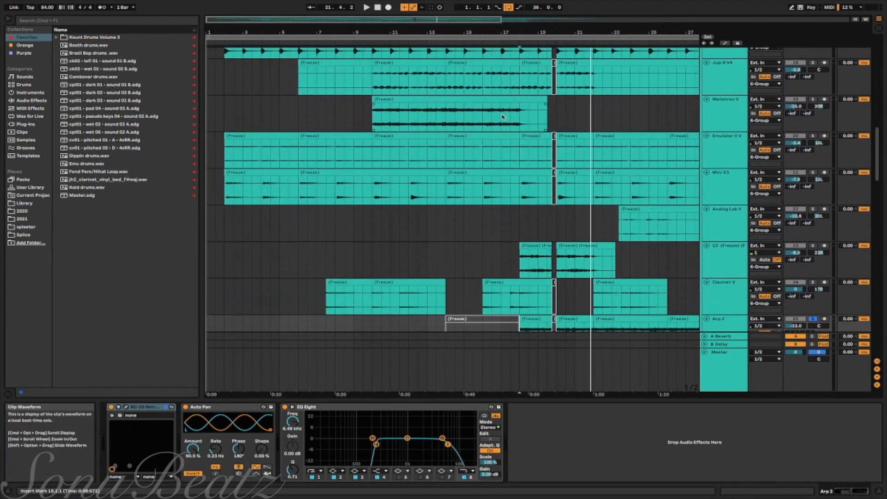
scroll(502, 155, up, 14)
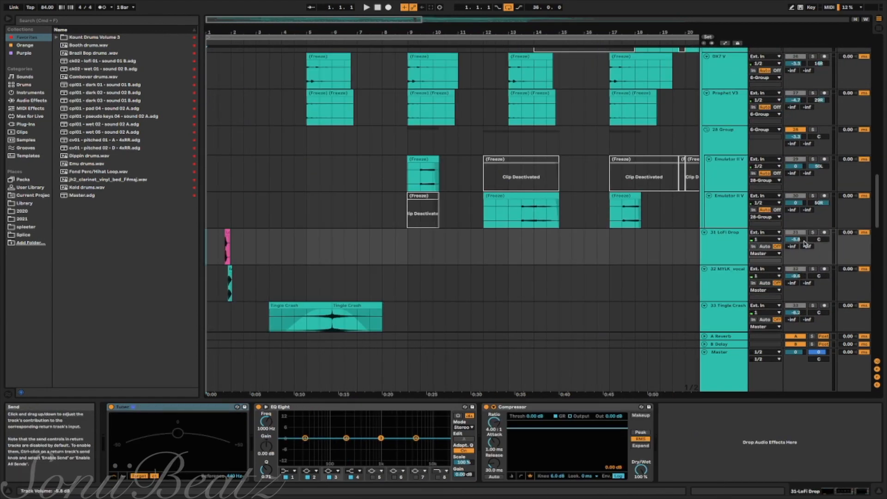
click(811, 233)
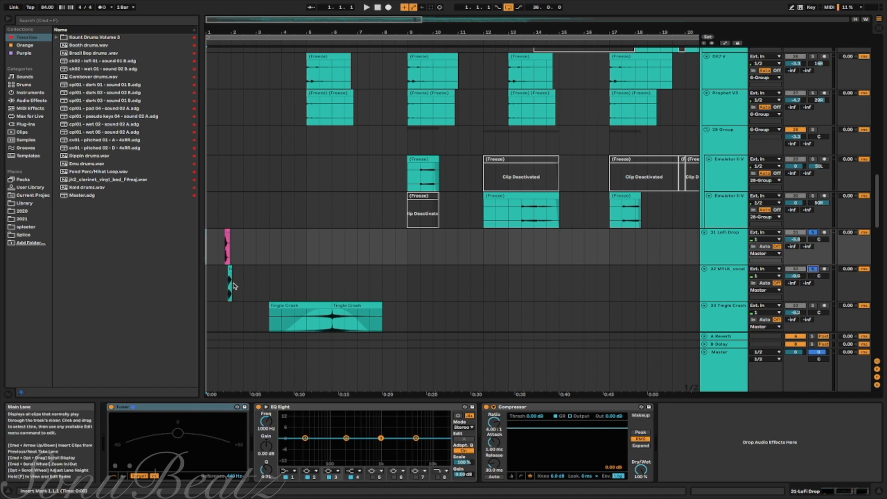
scroll(228, 286, up, 5)
scroll(235, 279, left, 3)
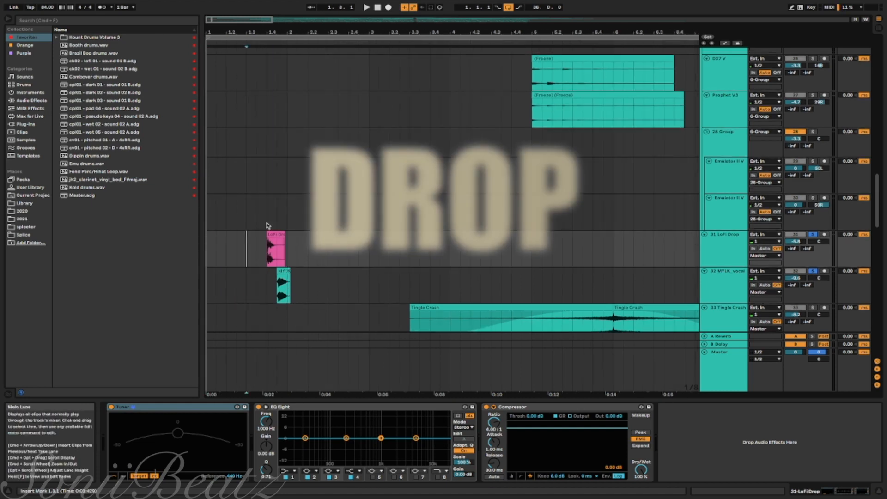
key(space)
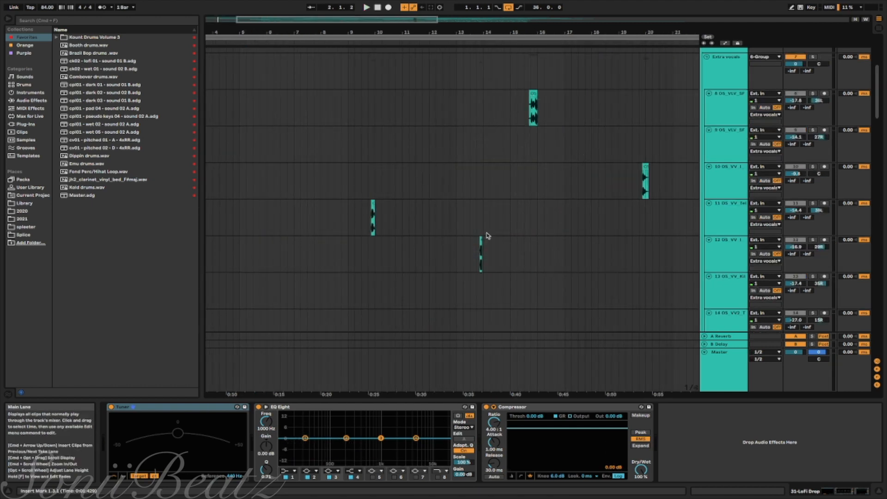
Look over the vocal chop clips placed across the tracks of the Extra vocals group
scroll(634, 178, right, 4)
scroll(634, 177, left, 5)
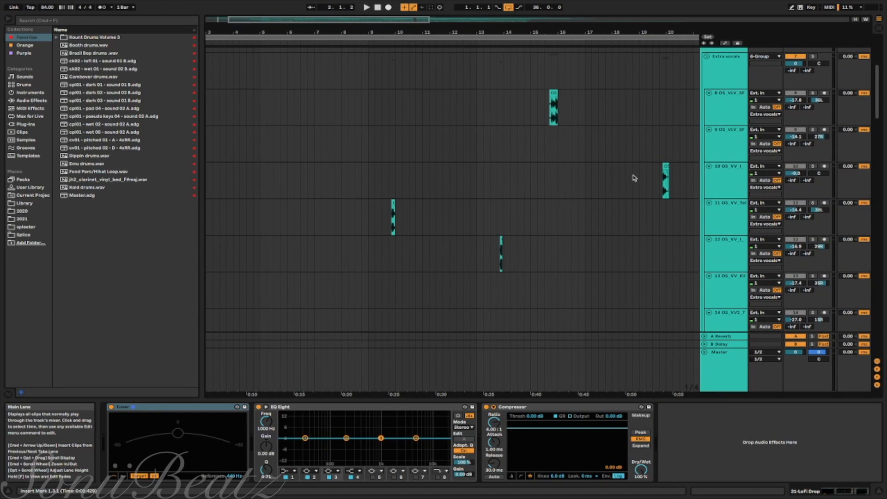
scroll(635, 178, right, 5)
scroll(635, 178, down, 3)
scroll(635, 178, up, 3)
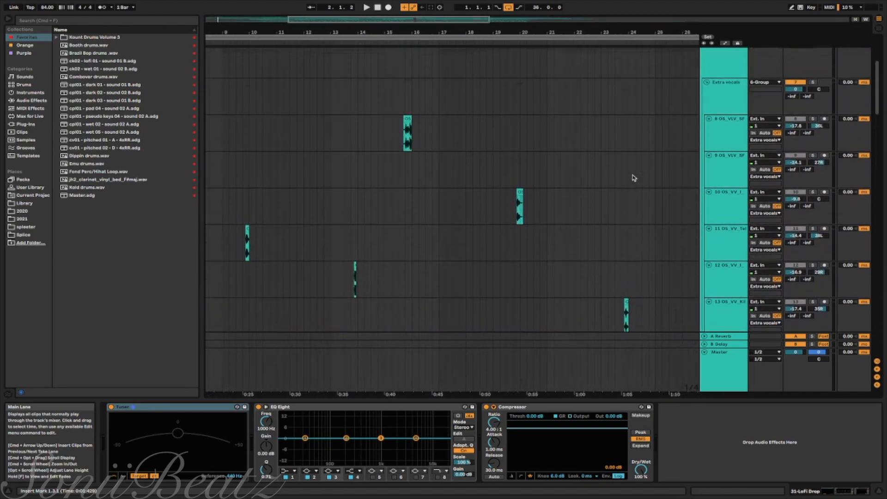
scroll(635, 178, right, 2)
scroll(635, 178, down, 1)
scroll(635, 178, left, 4)
scroll(634, 178, up, 1)
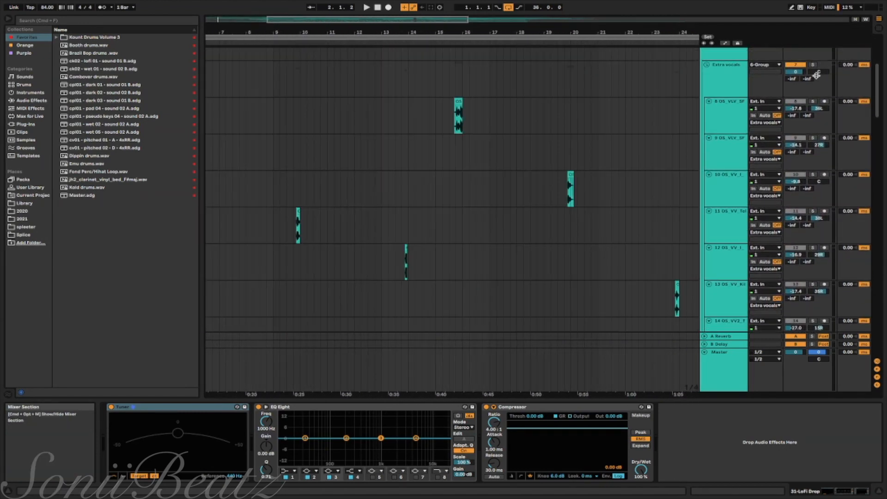
Solo the Extra vocals group and play the vocal chops on tracks 11, 12 and 8 in turn
scroll(725, 96, up, 1)
click(297, 253)
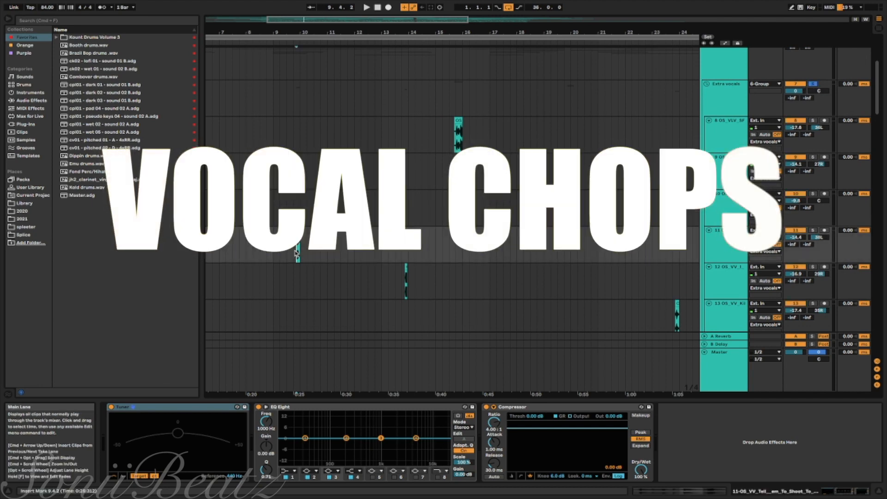
key(space)
click(405, 271)
click(455, 123)
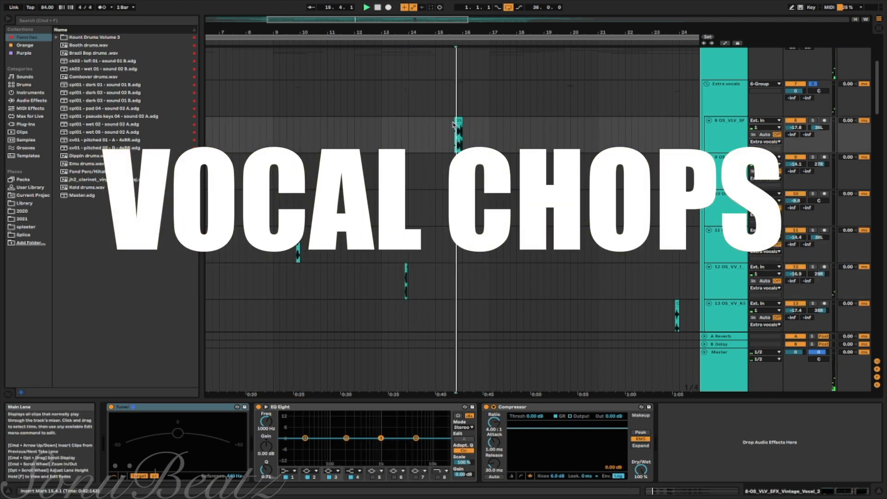
Play the remaining vocal chops on tracks 10, 13, 9 and 14 in turn, and stop playback after the last
scroll(454, 125, right, 2)
scroll(453, 125, down, 1)
click(517, 182)
scroll(518, 182, right, 1)
scroll(518, 183, down, 2)
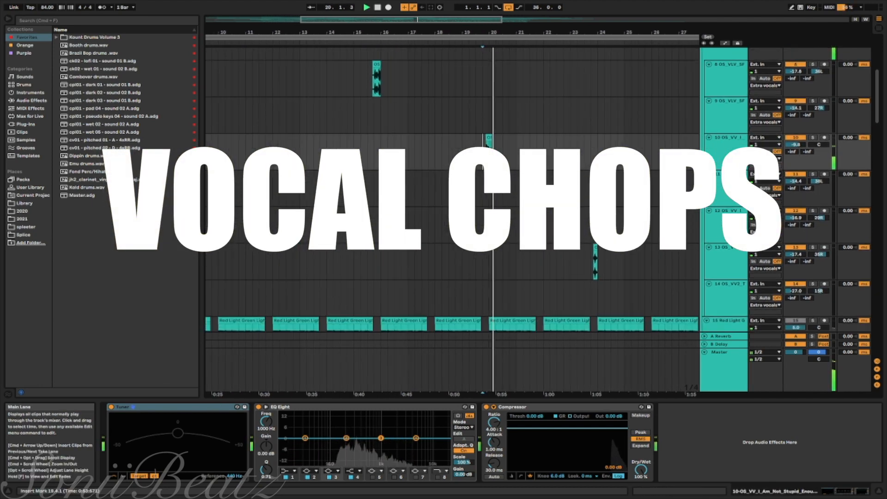
click(588, 268)
scroll(588, 269, right, 3)
click(529, 111)
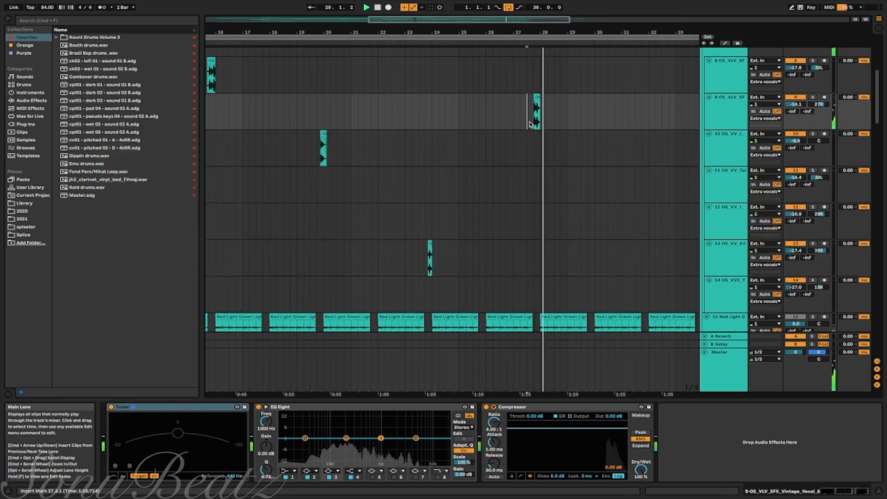
click(450, 162)
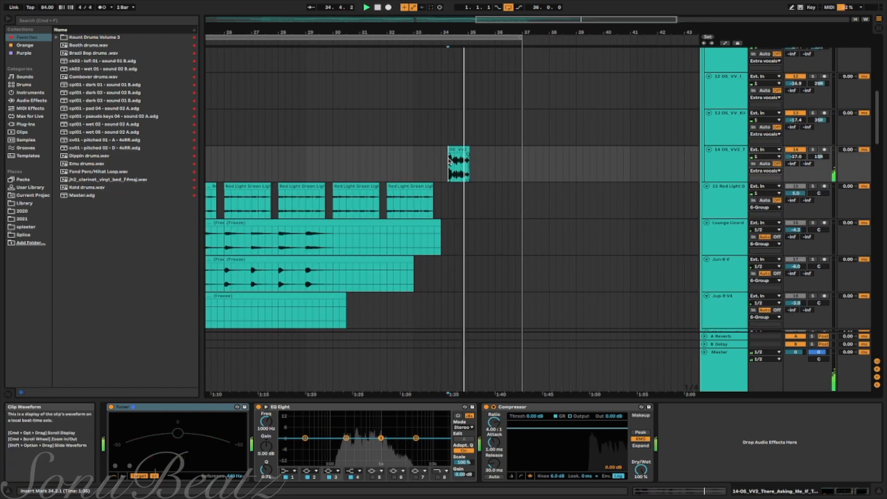
key(space)
scroll(450, 161, down, 3)
scroll(450, 161, left, 3)
scroll(450, 161, up, 1)
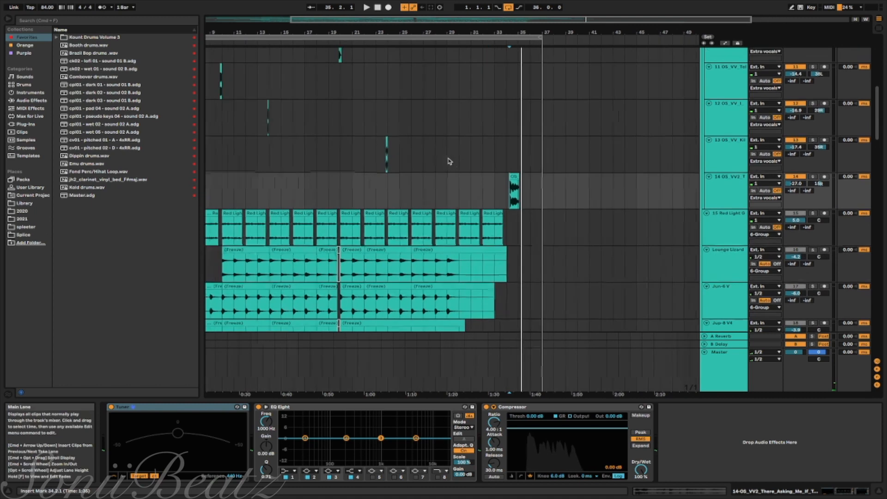
scroll(450, 161, up, 2)
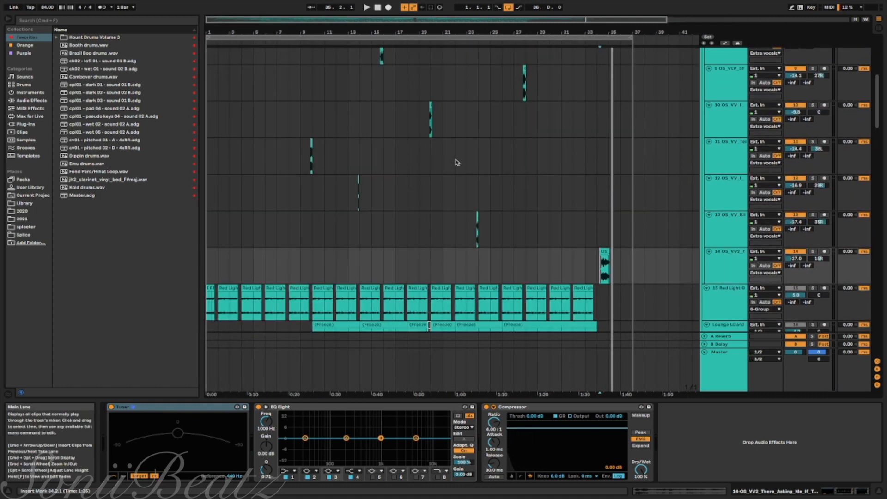
scroll(459, 231, up, 4)
scroll(444, 228, right, 2)
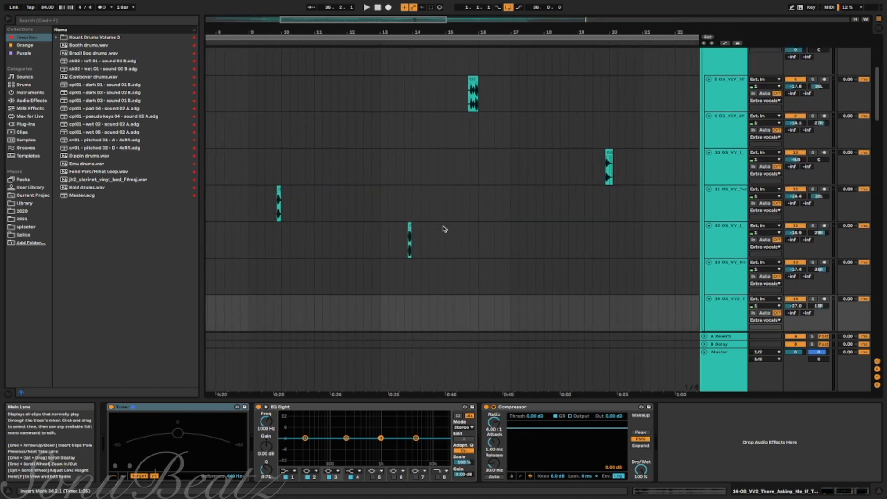
Solo the Tingle Crash, RD REV CRASH and track 35 together and play them from bar 3.3
scroll(443, 229, down, 3)
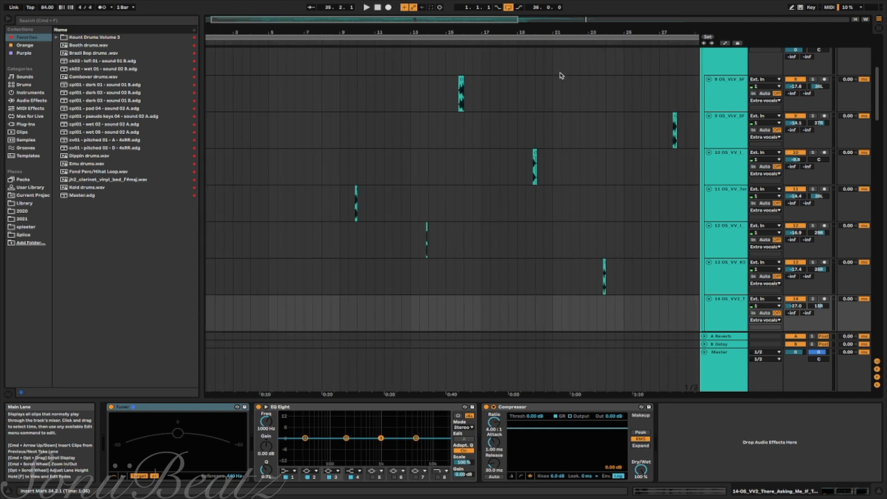
scroll(439, 160, up, 2)
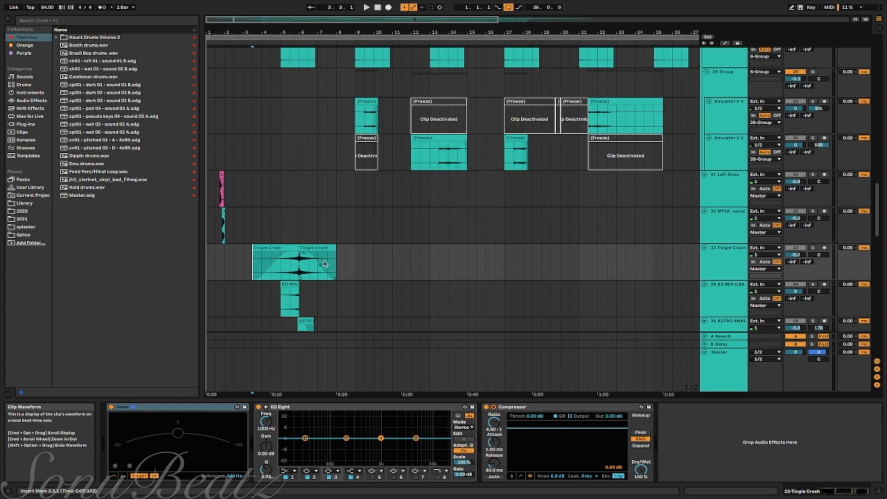
scroll(277, 287, down, 1)
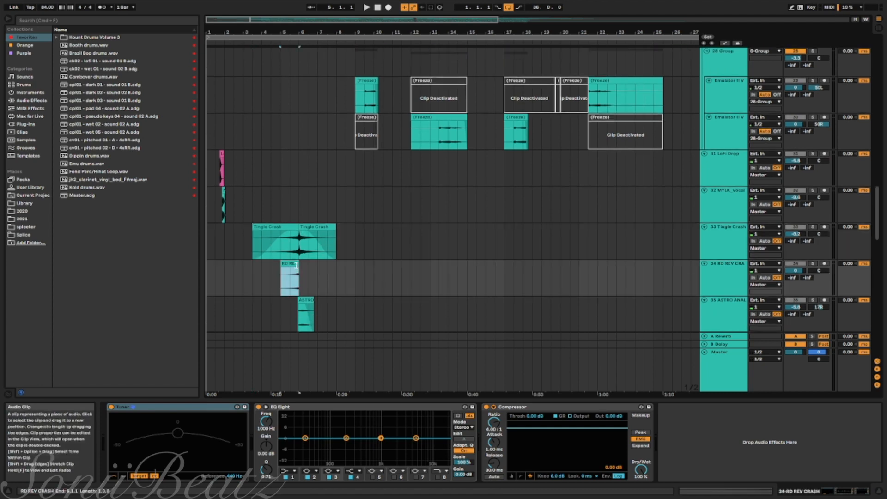
click(290, 277)
scroll(310, 283, down, 1)
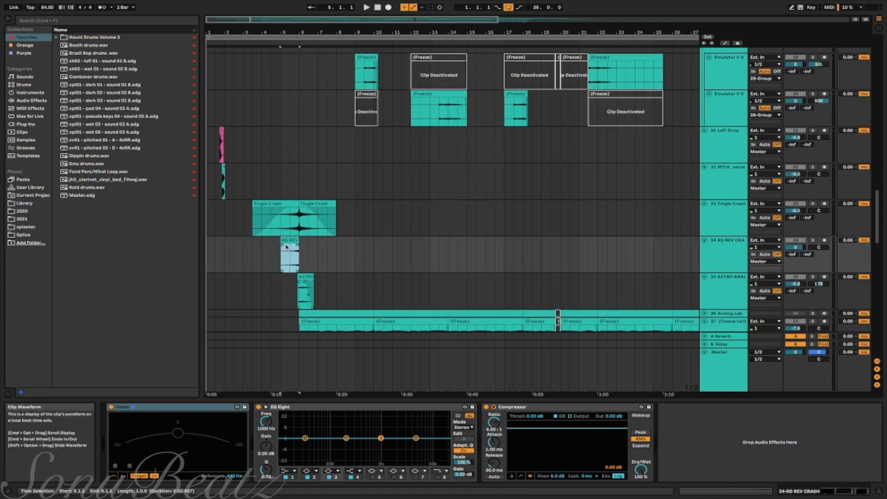
click(255, 247)
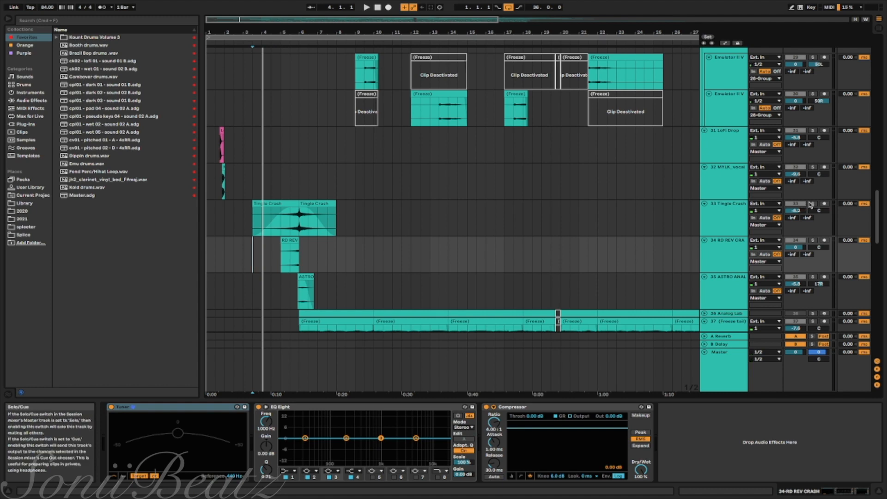
click(811, 205)
key(space)
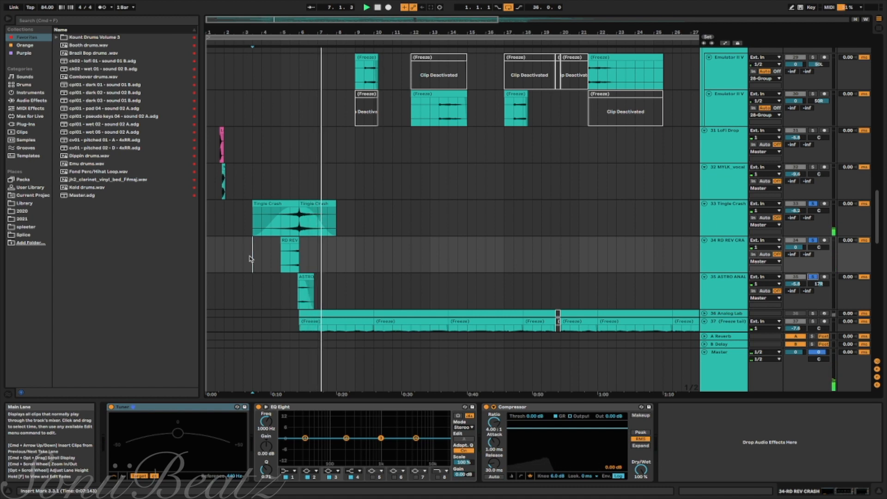
Solo the Childrens Playground FX ambience on track 60 and play it from bar 1
scroll(249, 259, down, 15)
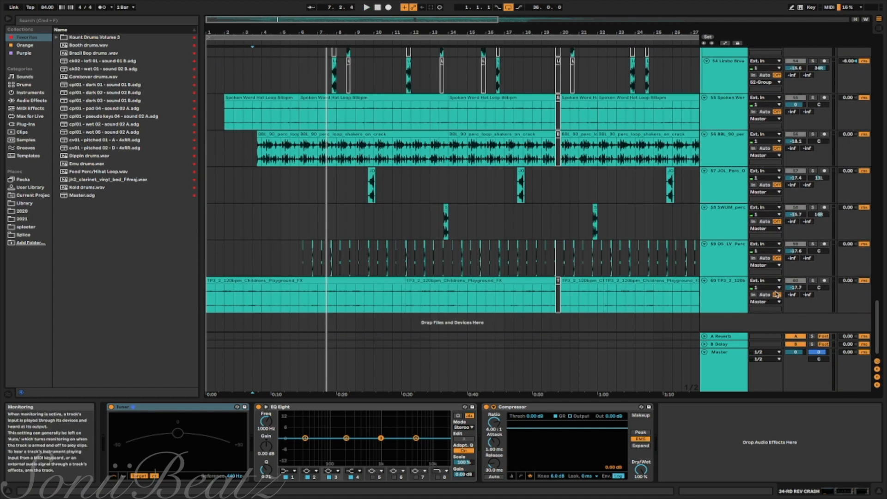
click(812, 281)
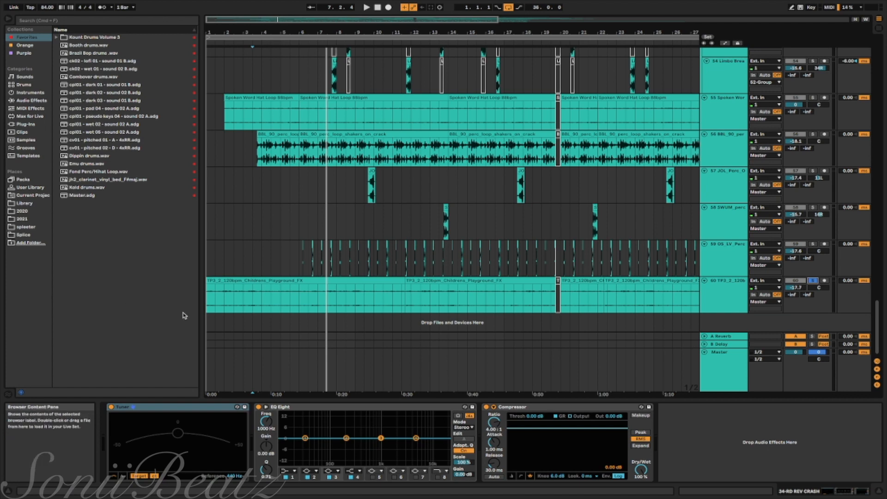
click(208, 297)
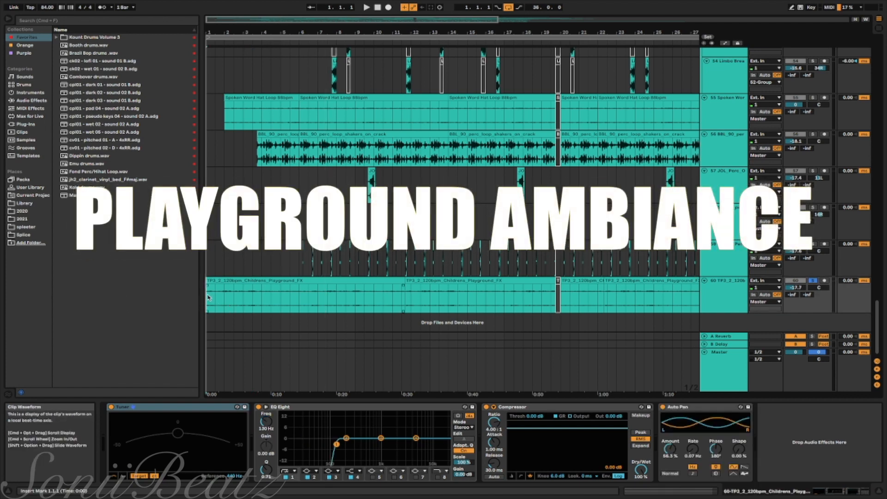
key(space)
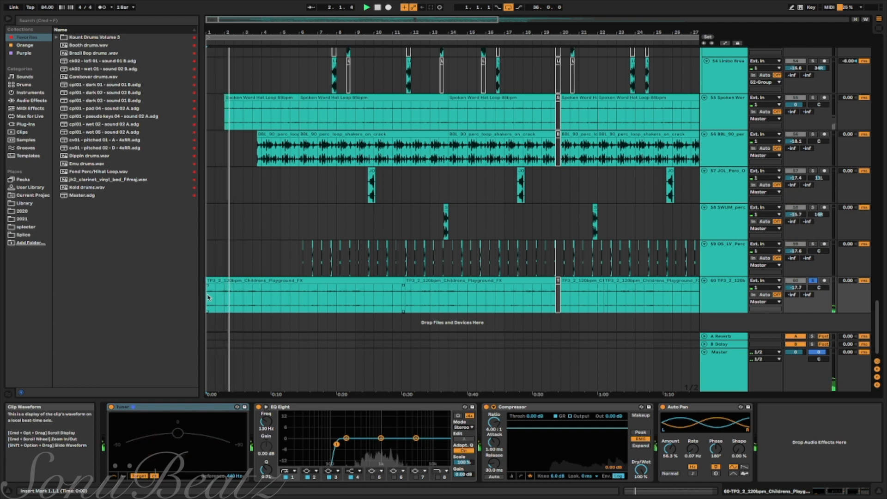
Solo every track besides the drums and play the arrangement from bar 1
scroll(372, 263, up, 15)
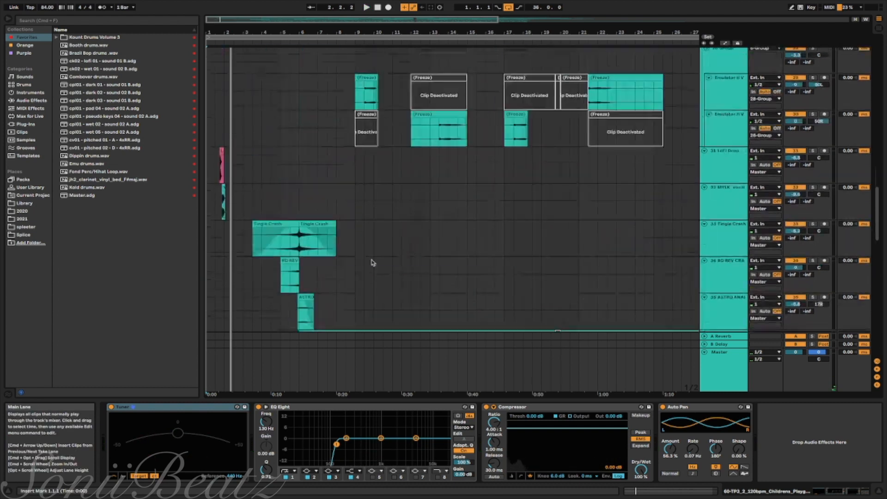
scroll(373, 263, up, 10)
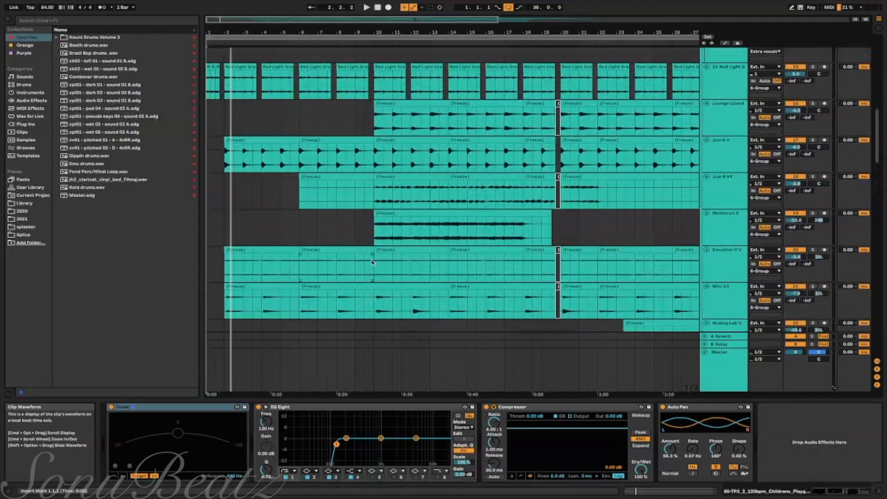
scroll(631, 178, up, 8)
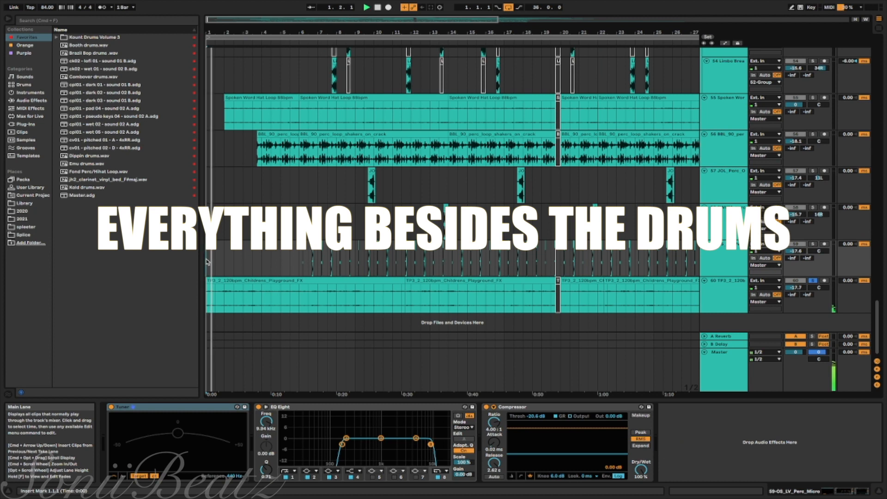
scroll(207, 262, up, 8)
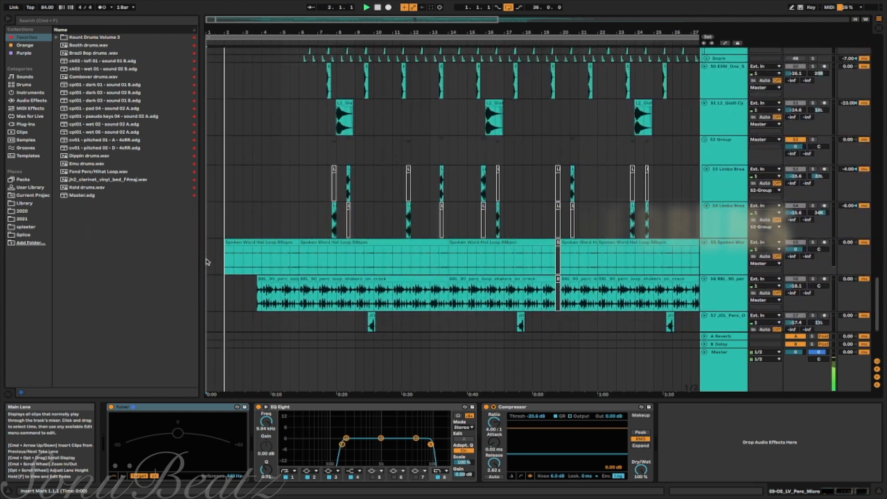
scroll(206, 262, up, 10)
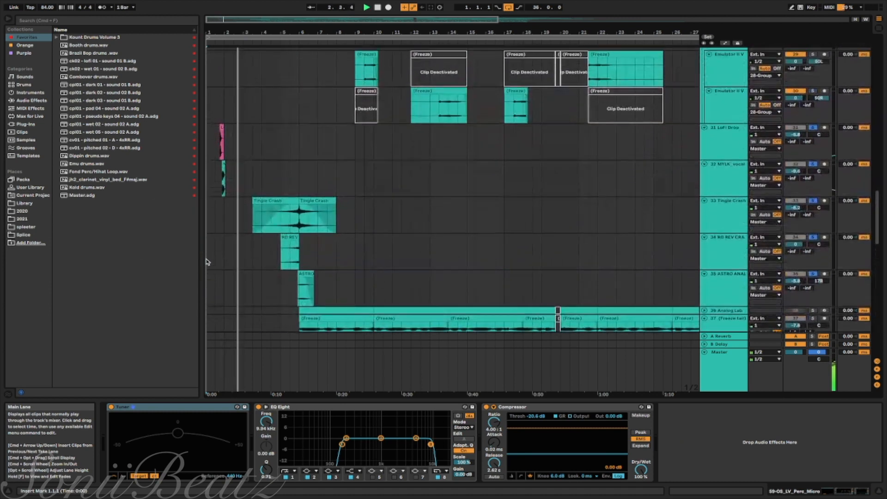
Follow the drumless playback from bar 6 to bar 18, examining the crash, bass and synth clips as they play
scroll(207, 262, down, 1)
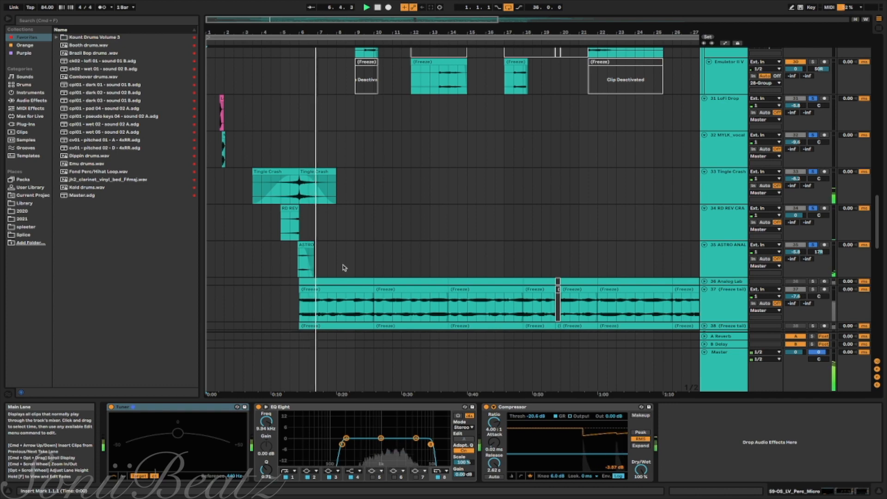
scroll(342, 267, down, 5)
scroll(342, 267, right, 5)
scroll(342, 266, up, 5)
scroll(342, 266, left, 2)
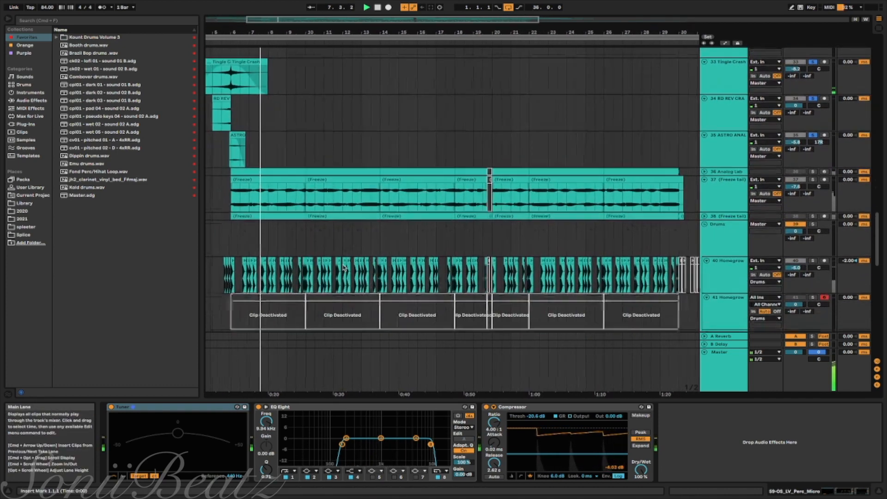
scroll(344, 267, up, 8)
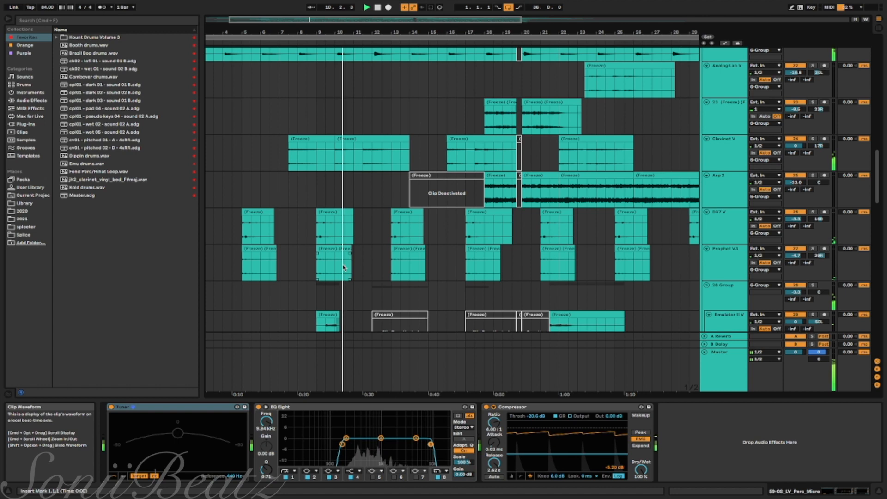
scroll(344, 267, up, 5)
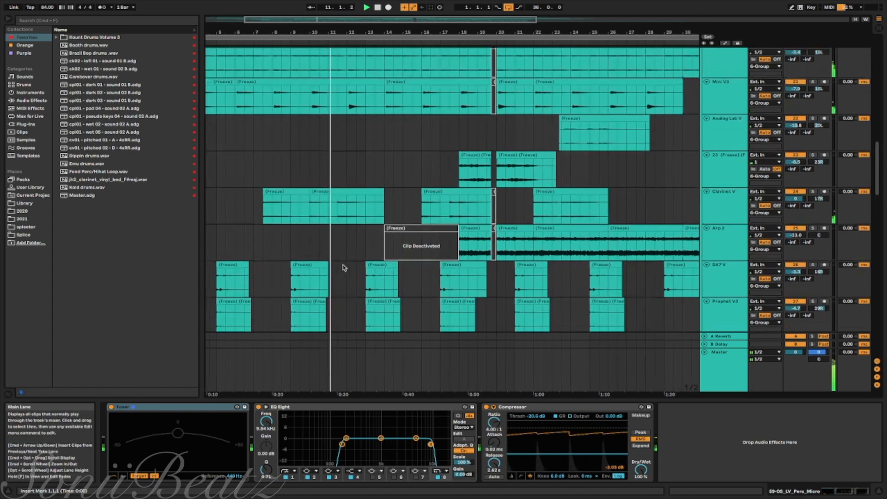
scroll(344, 268, up, 1)
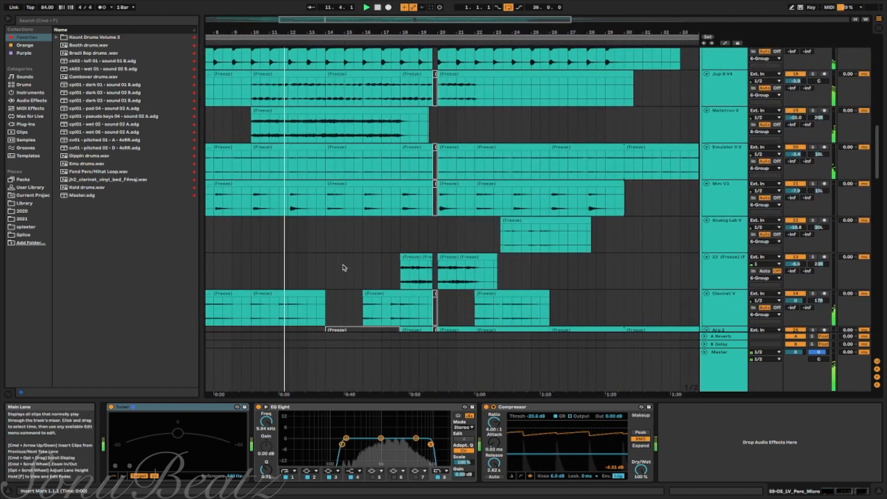
scroll(345, 268, down, 3)
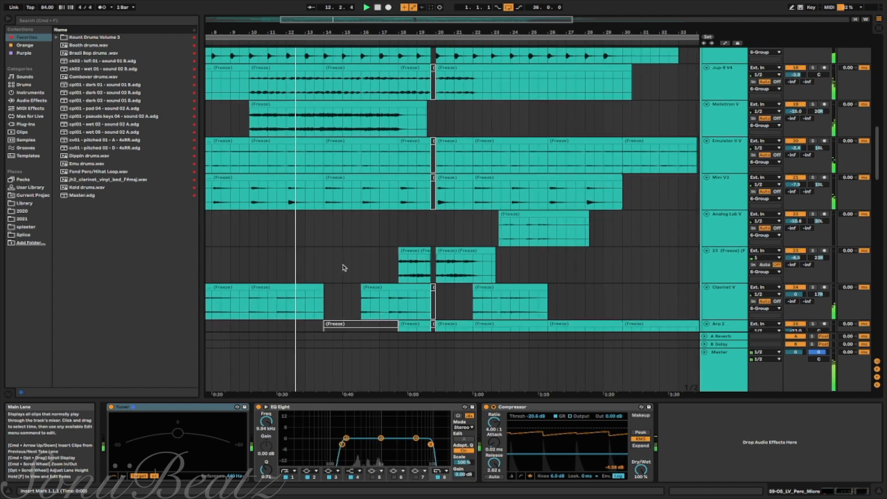
scroll(344, 267, down, 1)
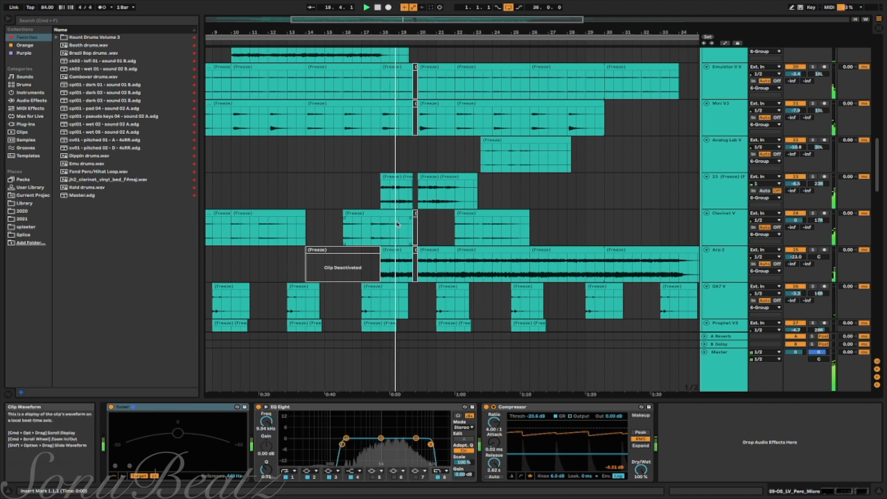
Follow the drumless playback from bar 19 to bar 29, examining the Arp 2, DX7 V, Prophet V3 and Emulator II V clips
scroll(397, 224, down, 4)
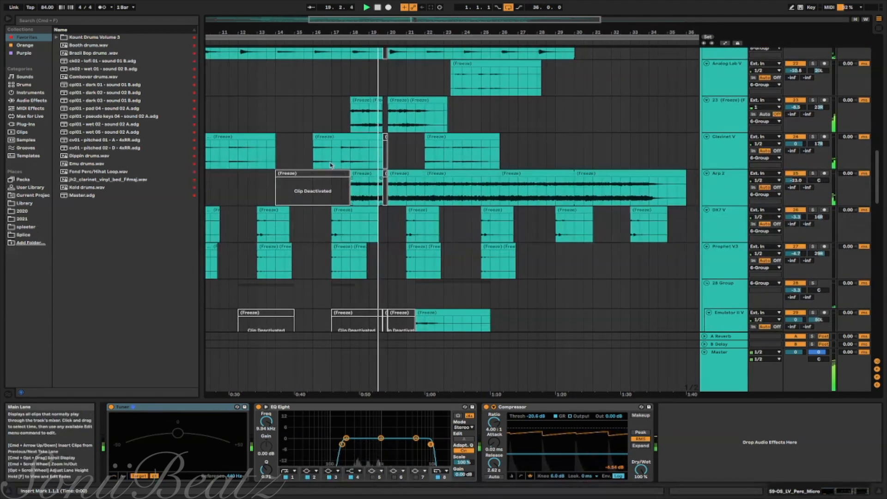
scroll(332, 166, up, 3)
scroll(361, 167, down, 3)
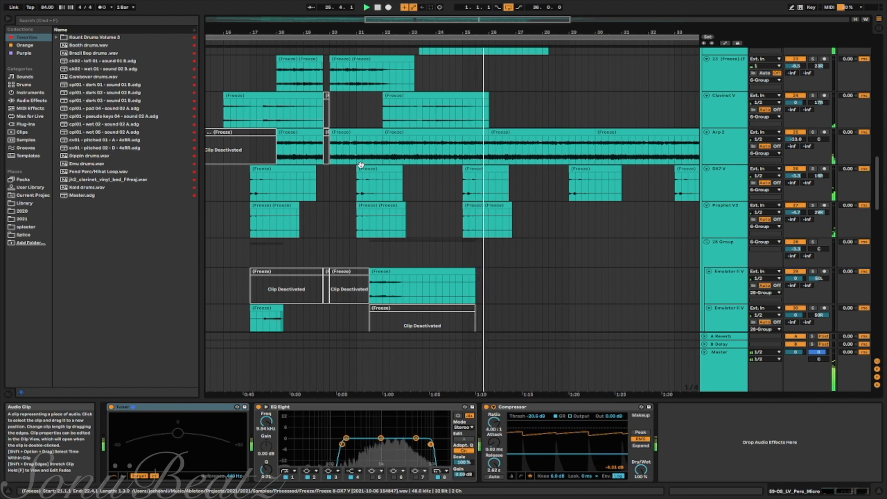
scroll(361, 165, down, 10)
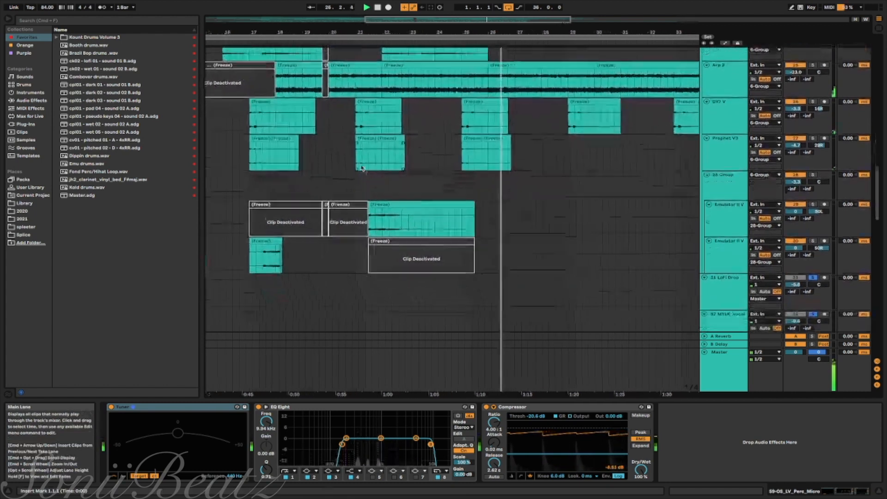
scroll(361, 165, up, 3)
scroll(361, 165, left, 3)
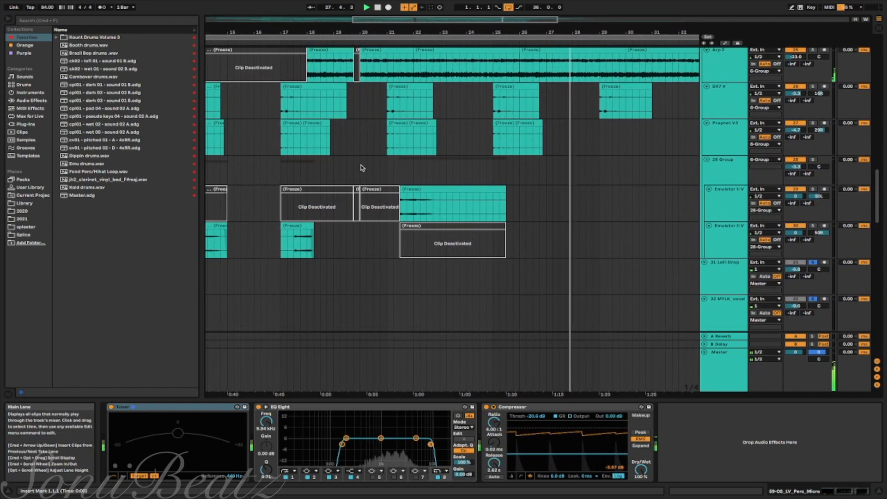
scroll(361, 168, up, 1)
scroll(361, 168, right, 3)
scroll(361, 167, up, 5)
scroll(361, 168, right, 12)
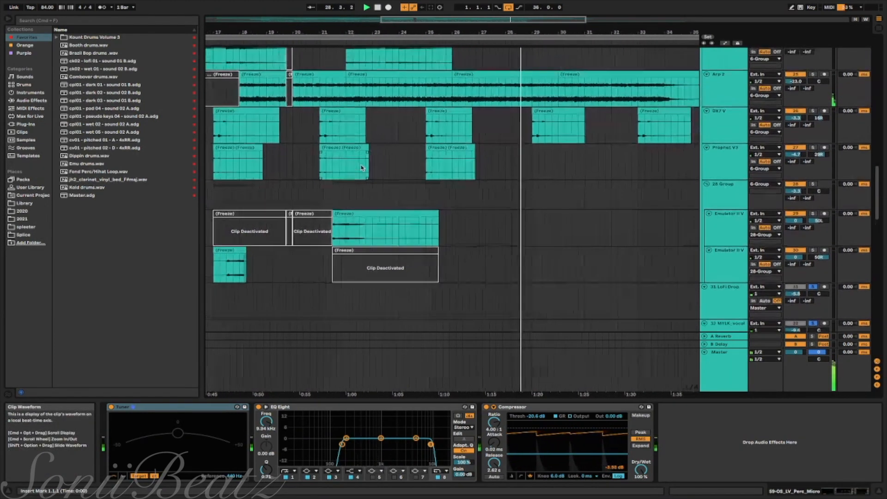
scroll(360, 168, right, 5)
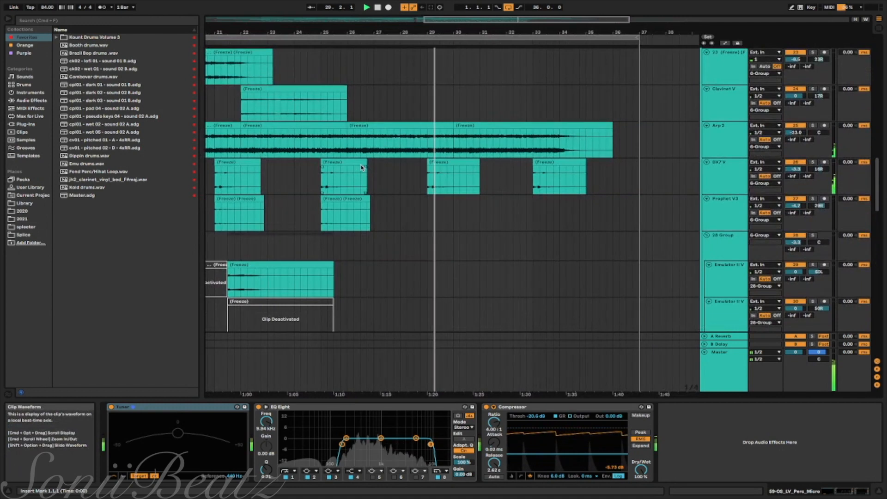
Follow the drumless playback through the outro, examining where the synth and sample clips end and the last vocal chop on track 14
scroll(361, 168, up, 2)
scroll(361, 167, up, 14)
scroll(360, 168, right, 6)
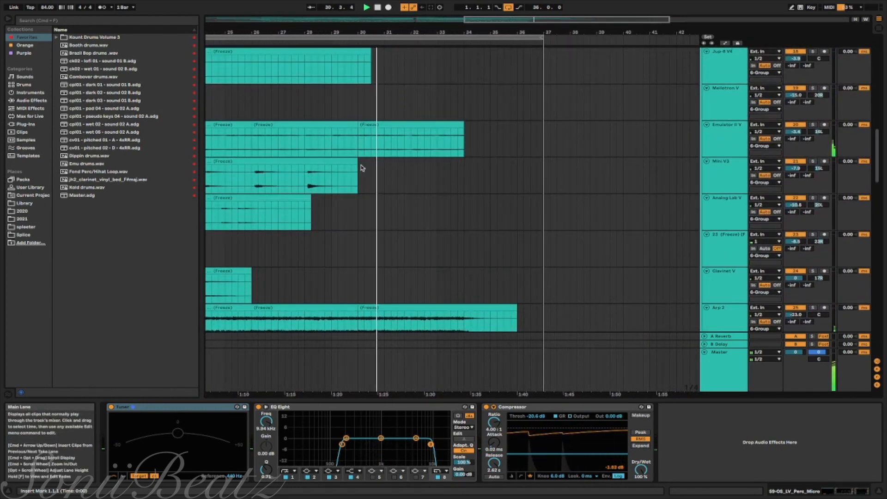
scroll(361, 167, up, 15)
scroll(362, 168, right, 3)
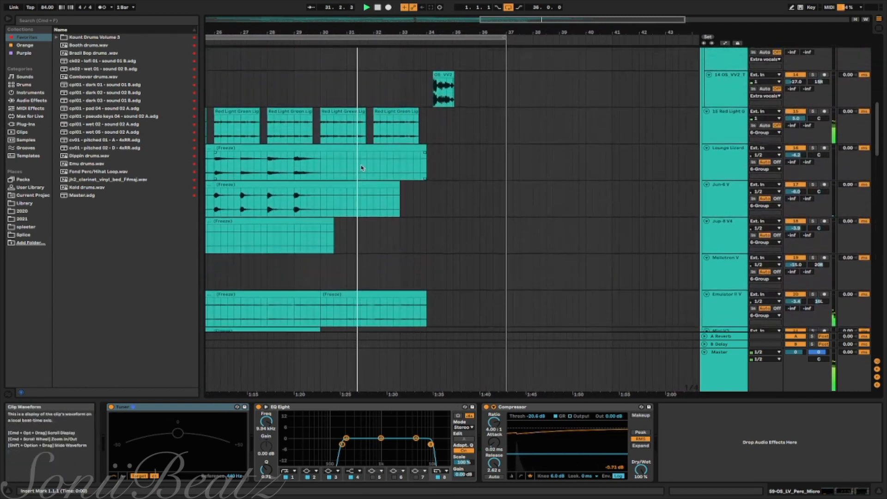
scroll(361, 167, right, 4)
scroll(361, 167, up, 2)
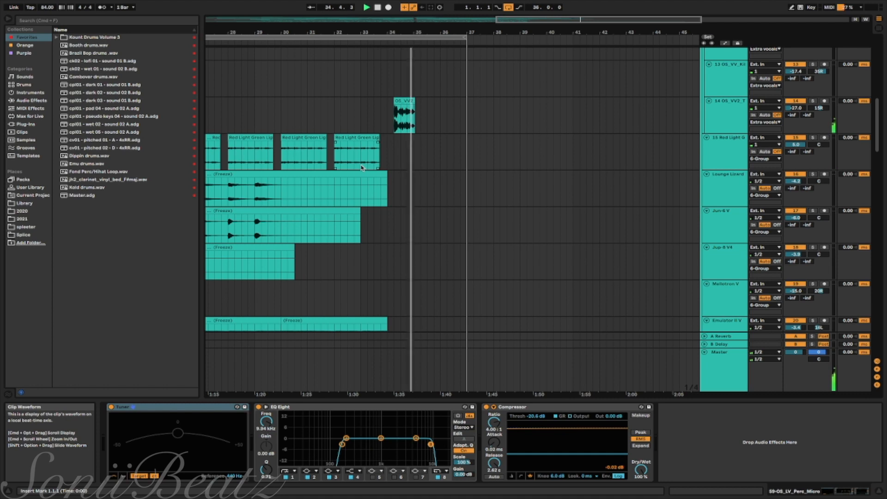
scroll(361, 167, down, 5)
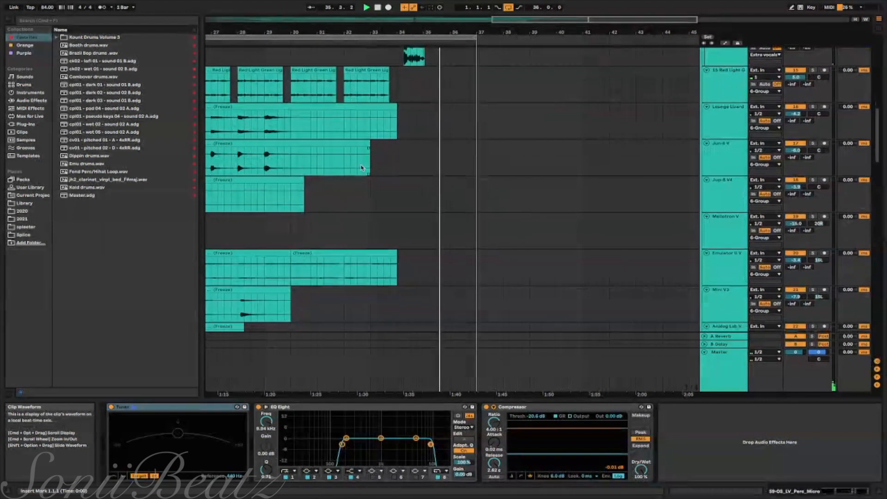
Solo the bass on track 37 and play it from bar 6
scroll(361, 167, left, 15)
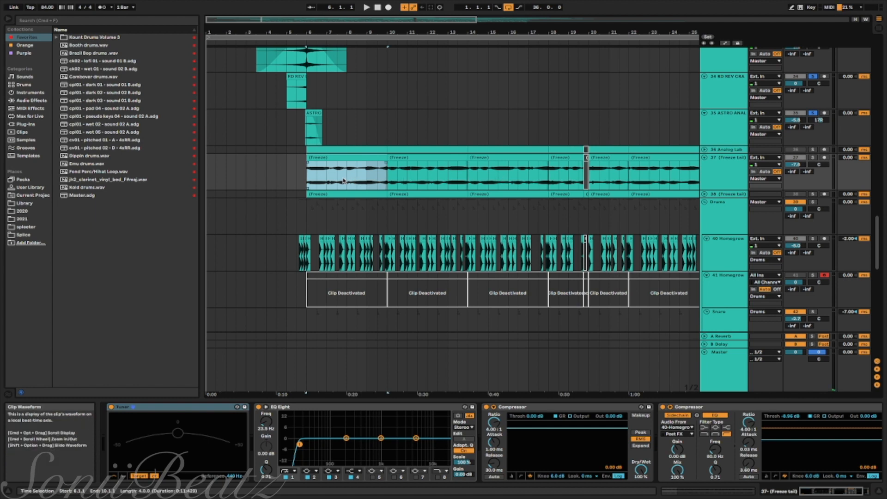
click(309, 175)
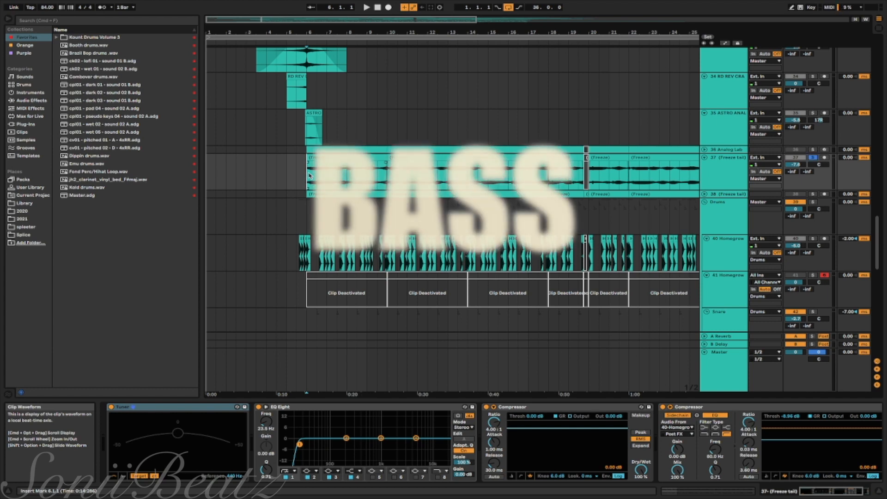
key(space)
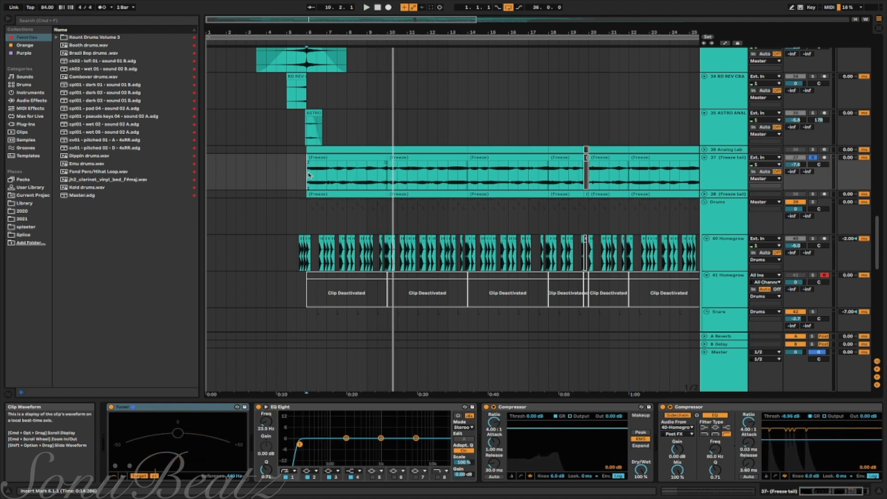
Place the playback start at 5.3.1 before the first kick clip on track 40 and examine the kick pattern along the arrangement
scroll(309, 174, down, 3)
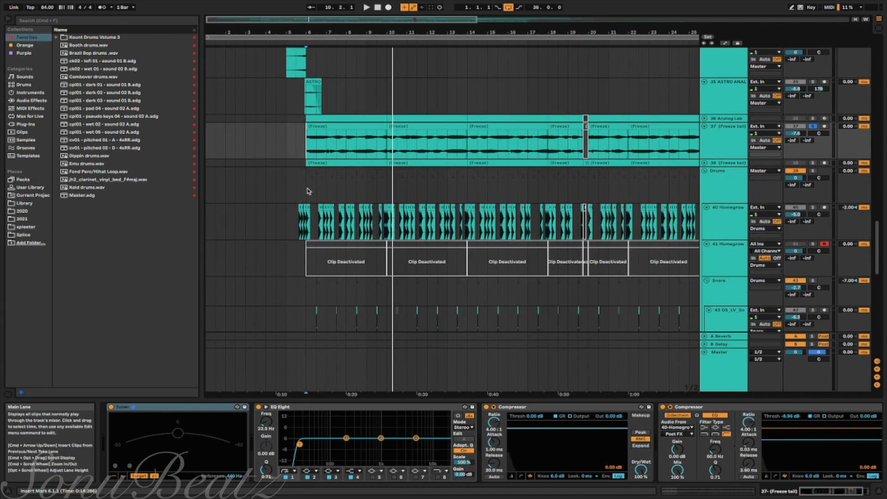
click(298, 215)
scroll(305, 128, down, 8)
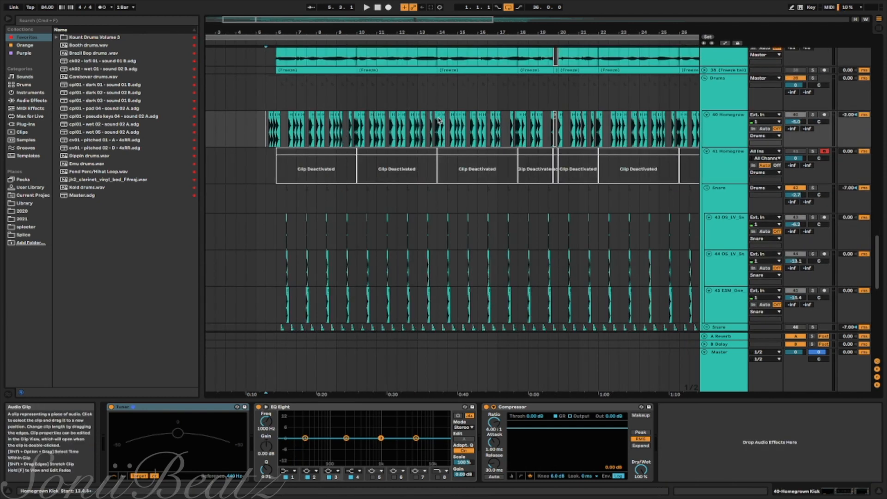
scroll(515, 111, right, 10)
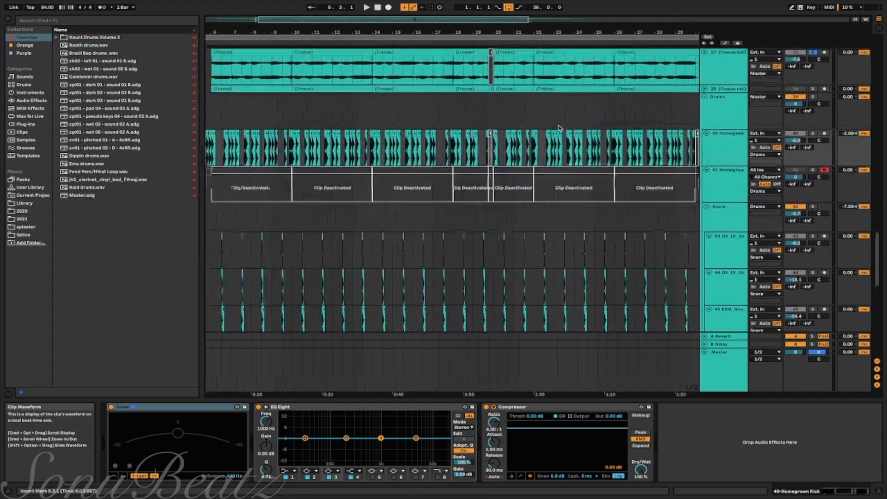
scroll(324, 142, left, 10)
Examine the layered snare clips on tracks 43 to 45 around bar 6 up close
scroll(324, 142, down, 5)
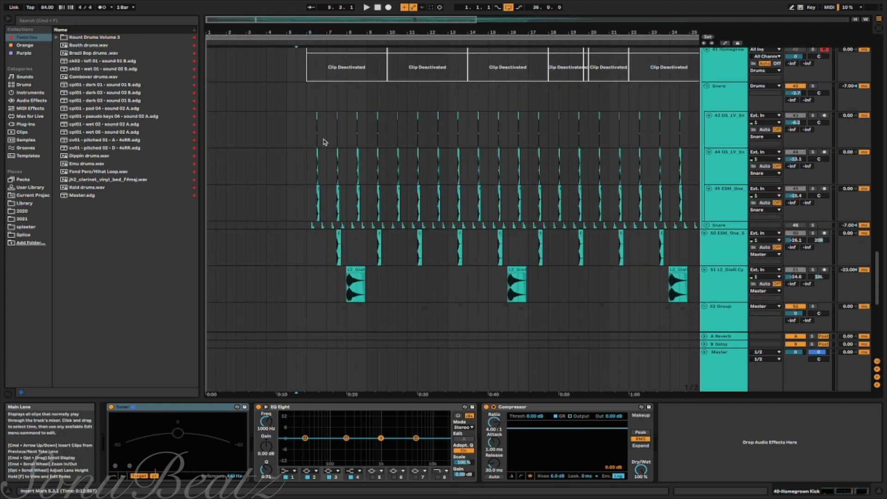
scroll(319, 212, up, 10)
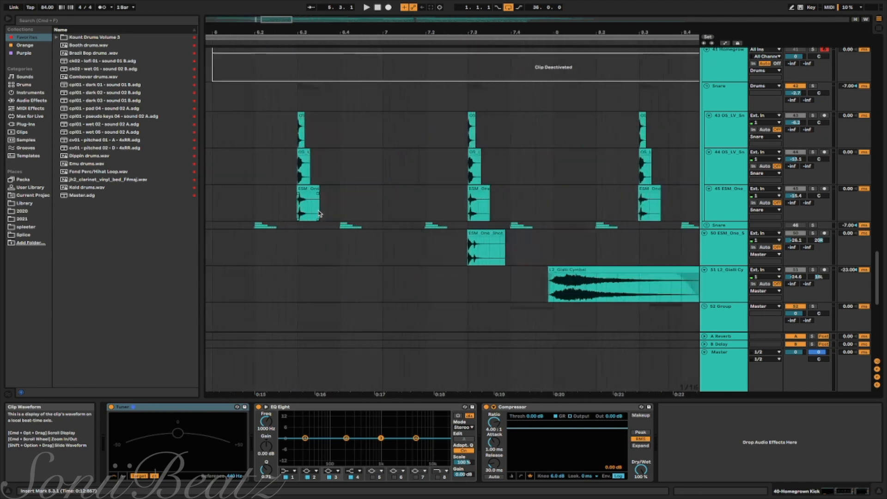
scroll(333, 231, left, 2)
click(362, 246)
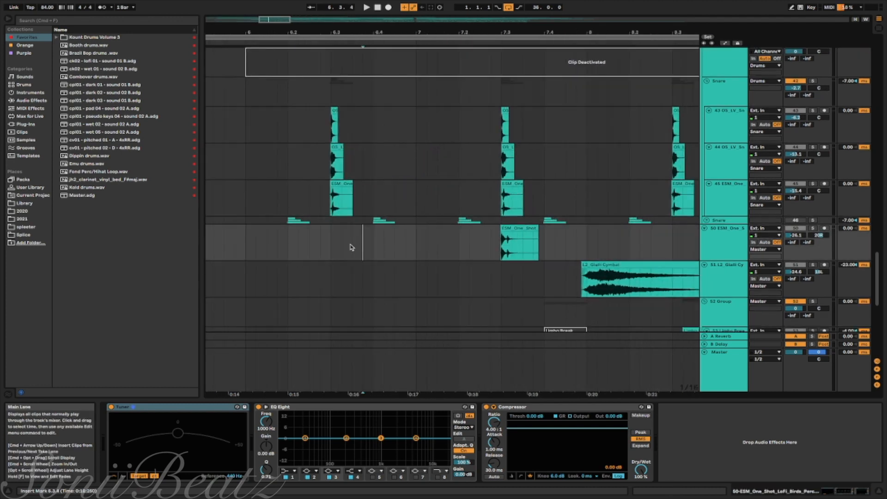
Solo the ESM one-shot on track 50 along with the snare group and play from bar 6
click(517, 242)
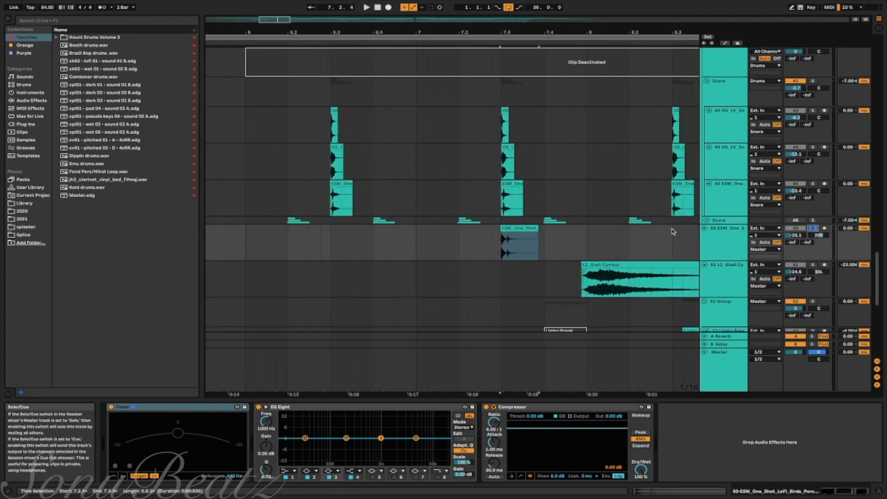
click(499, 241)
key(space)
scroll(499, 242, down, 5)
scroll(498, 242, right, 3)
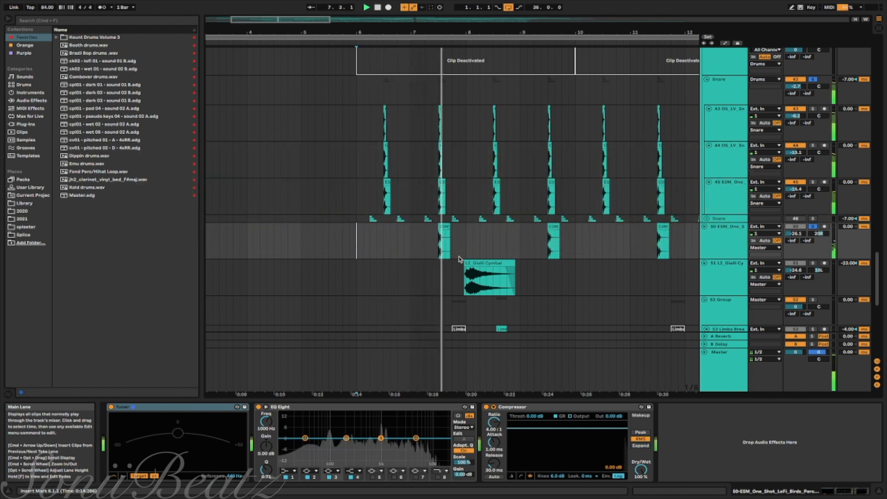
Follow the soloed drum playback from bar 8 to bar 10, examining the kick, snare and ESM one-shot clips
scroll(459, 260, right, 3)
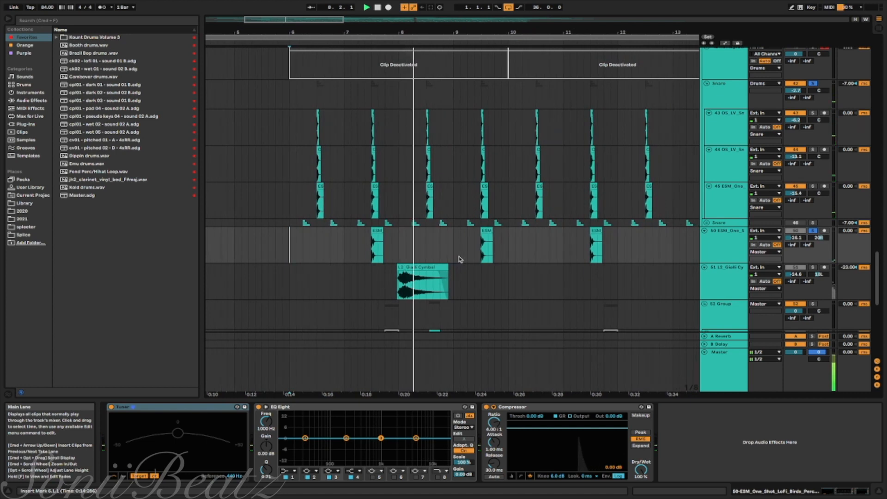
scroll(459, 260, up, 2)
scroll(459, 260, right, 4)
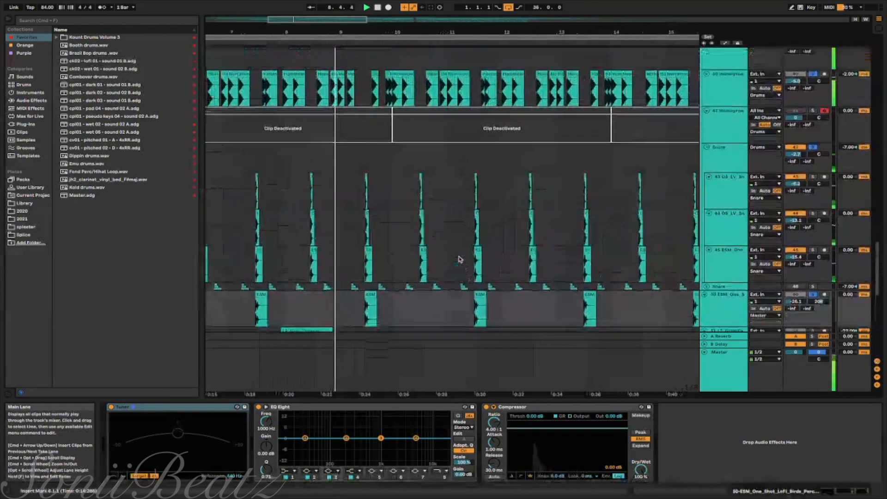
scroll(459, 260, up, 2)
scroll(459, 260, right, 2)
scroll(459, 260, down, 1)
scroll(459, 259, down, 1)
scroll(459, 260, right, 1)
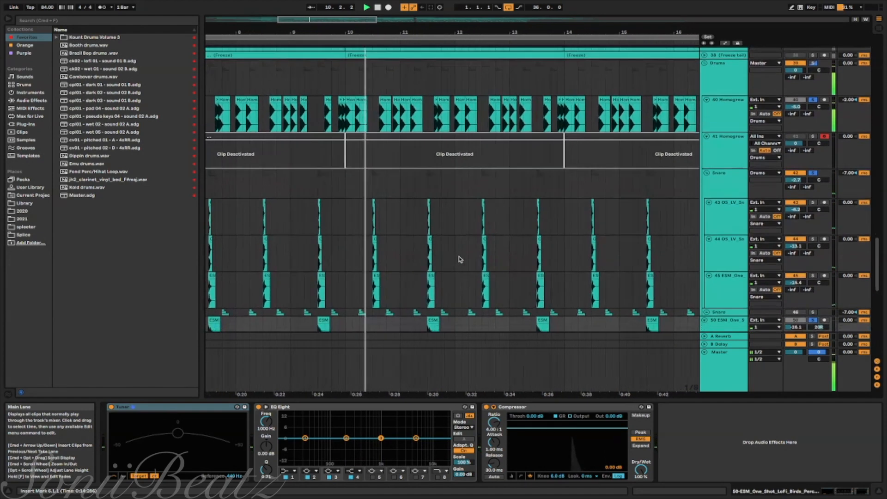
Stop playback, solo the Gialli cymbal on track 51 as well and play from 7.4.1
scroll(459, 259, down, 8)
scroll(459, 259, left, 6)
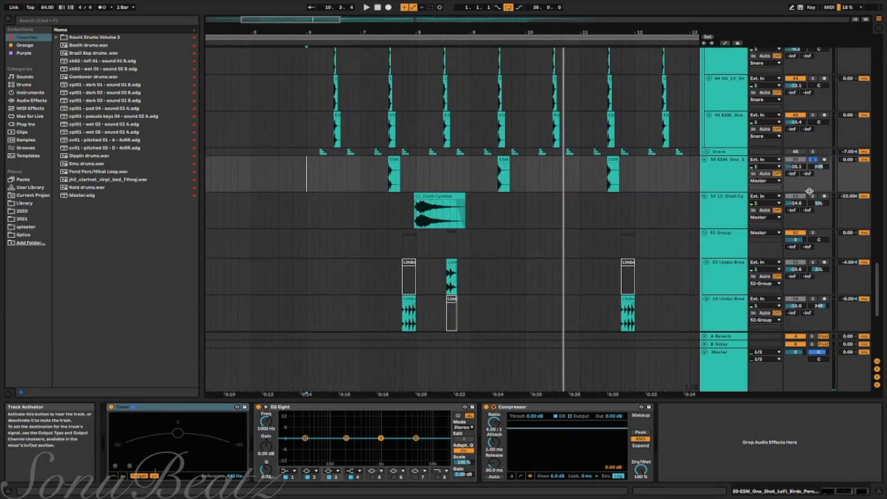
click(813, 196)
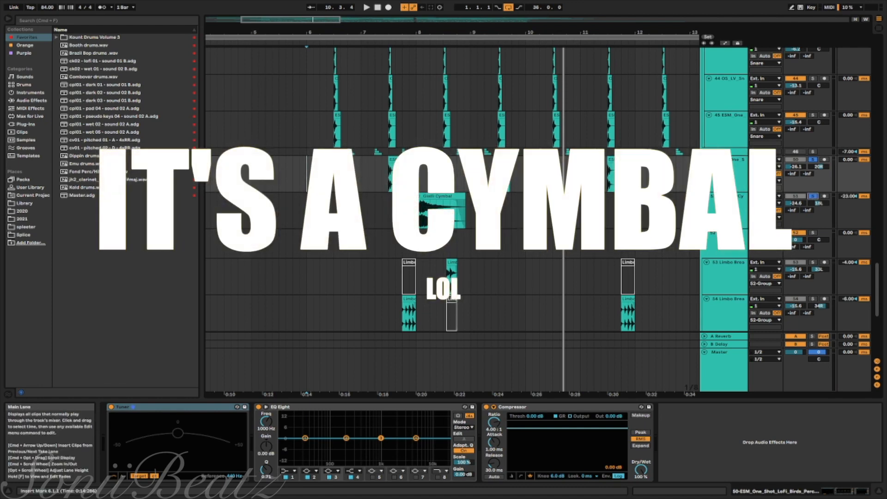
click(403, 225)
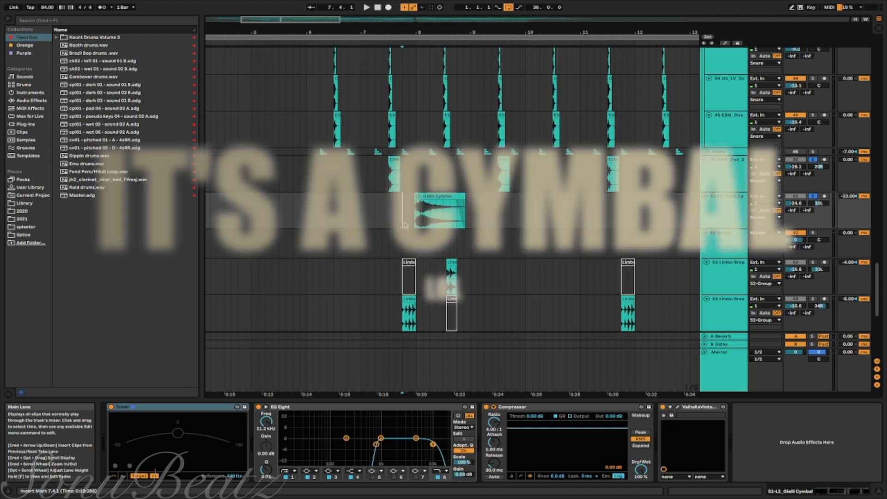
key(space)
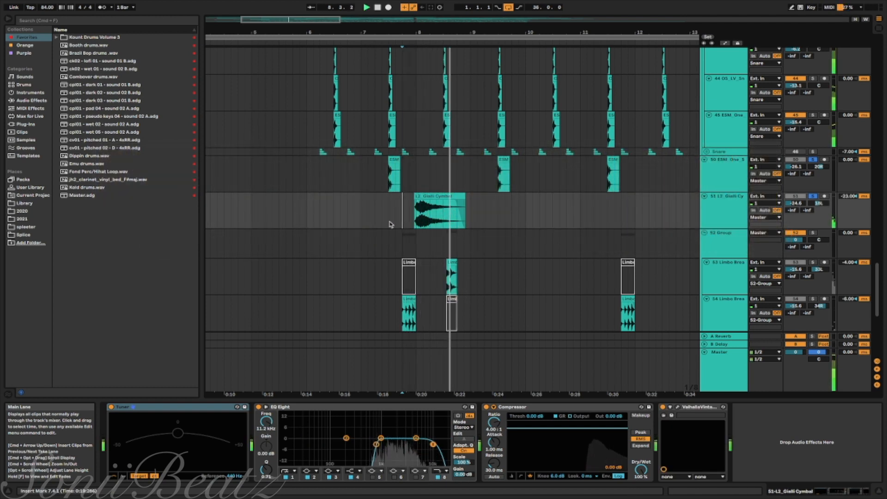
Solo and play the Limbo Break clips on tracks 53 and 54, and the Spoken Word Hat Loop on track 55 from bar 2
scroll(392, 223, down, 5)
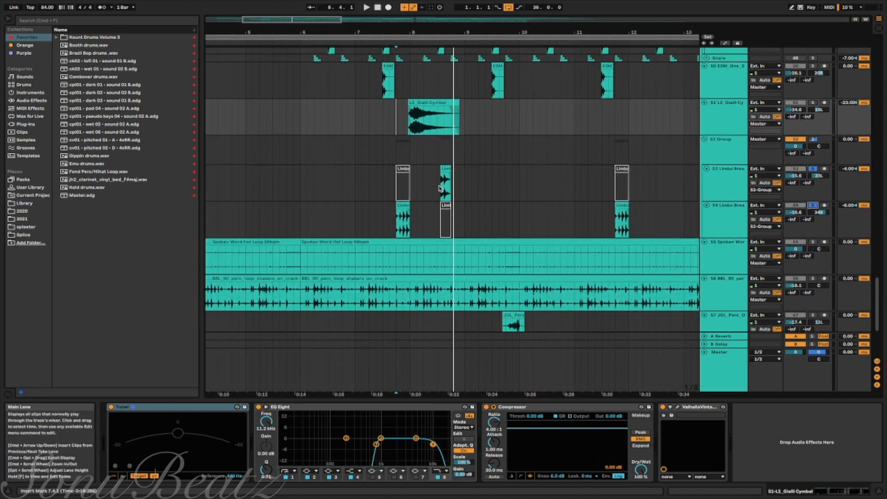
click(394, 189)
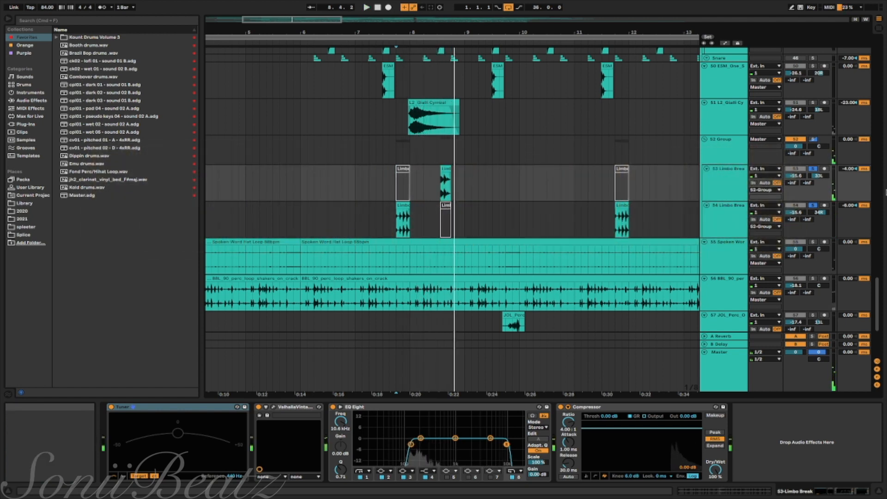
click(262, 193)
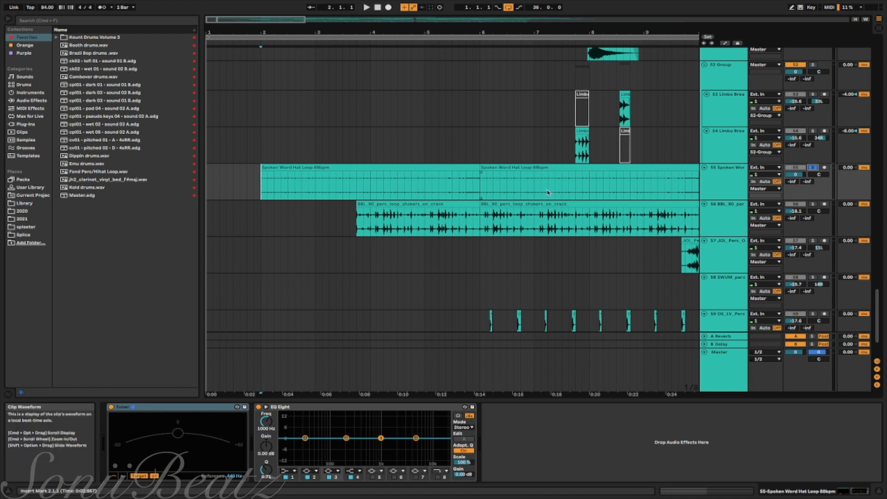
key(space)
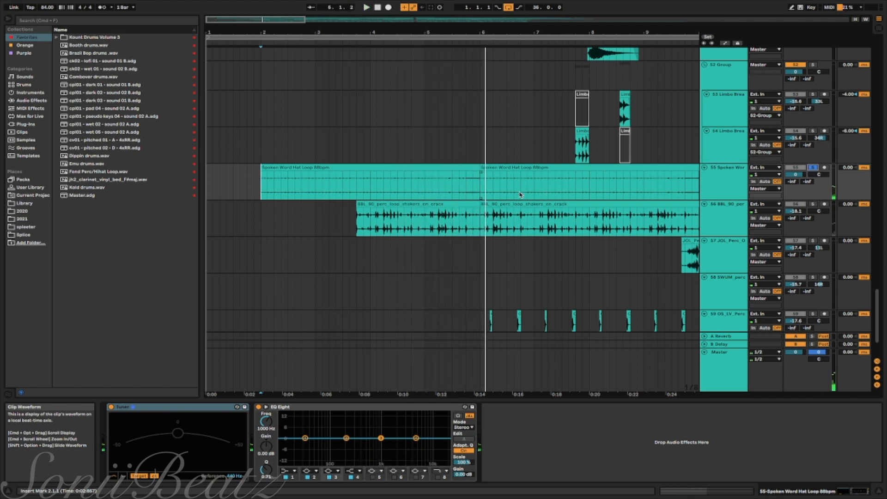
Solo the shaker percussion loop on track 56 and play its first clip from 3.4.1
click(428, 219)
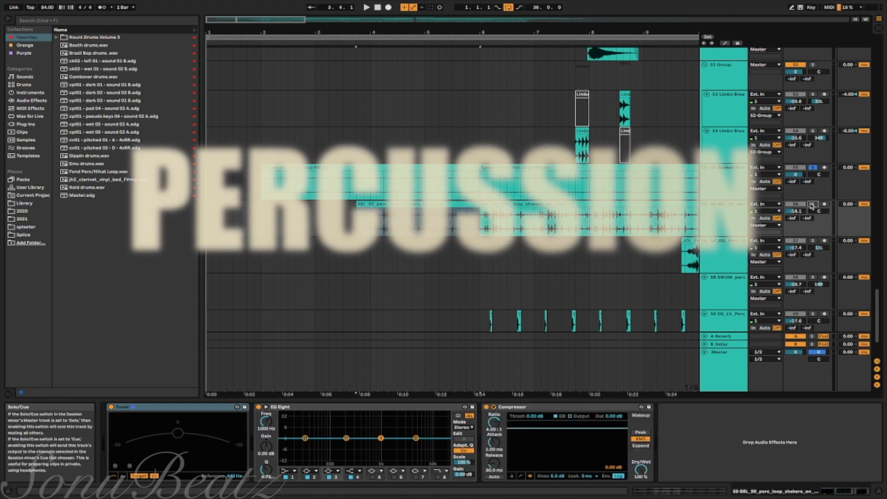
key(space)
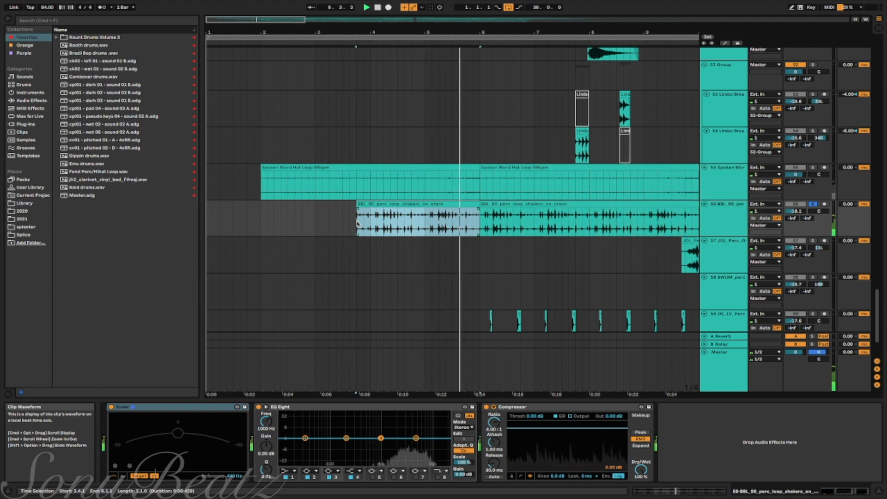
key(space)
Solo percussion tracks 57, 58 and 59 and play the OS_LV percussion hits on track 59 from 5.4.1
scroll(590, 216, down, 5)
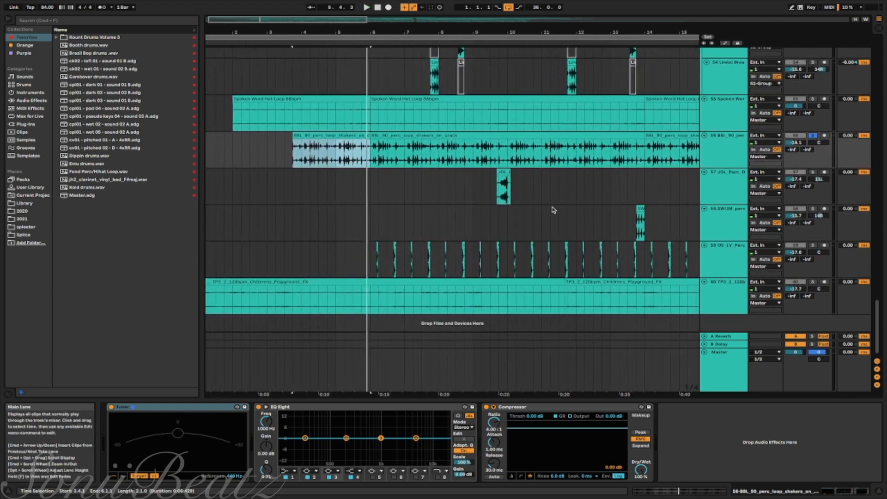
click(811, 172)
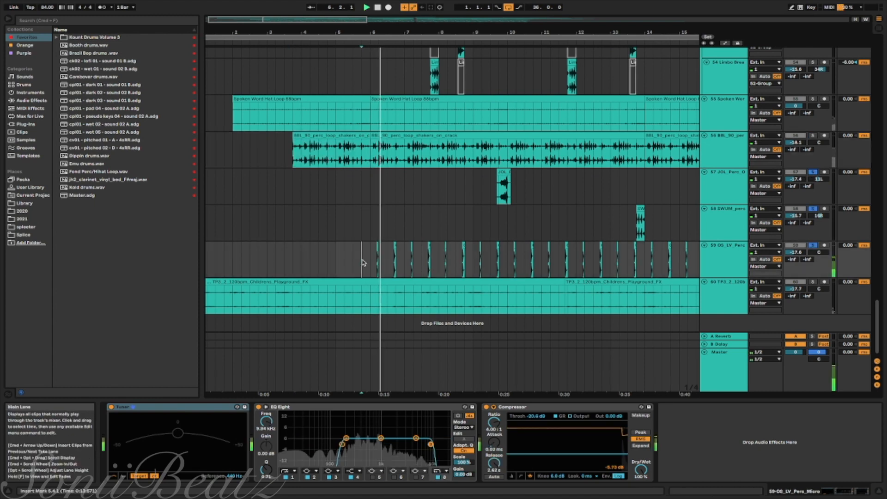
scroll(363, 262, right, 1)
scroll(363, 262, right, 1)
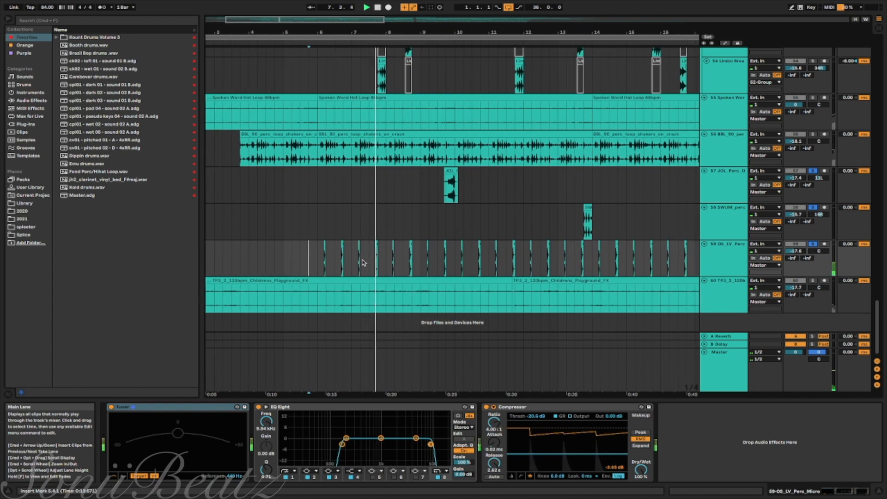
Play the JOL percussion one-shot on track 57 from 9.3.1
click(367, 194)
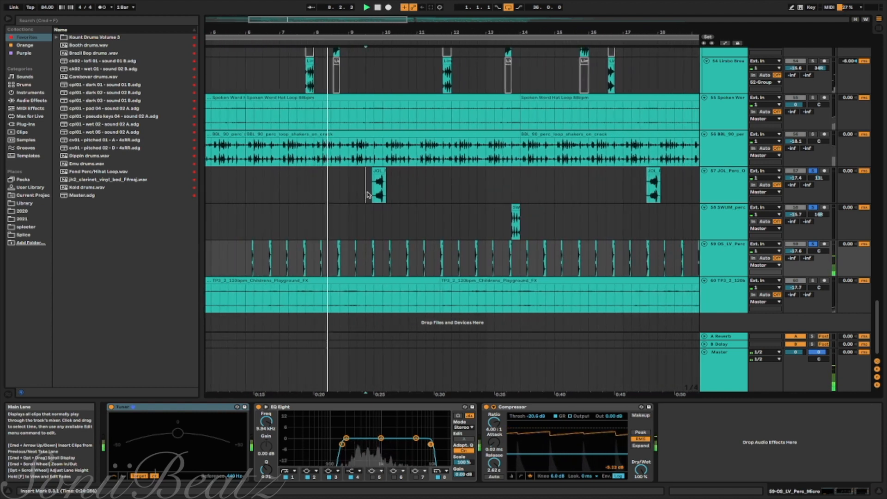
scroll(367, 194, right, 1)
scroll(368, 195, right, 3)
scroll(368, 194, left, 3)
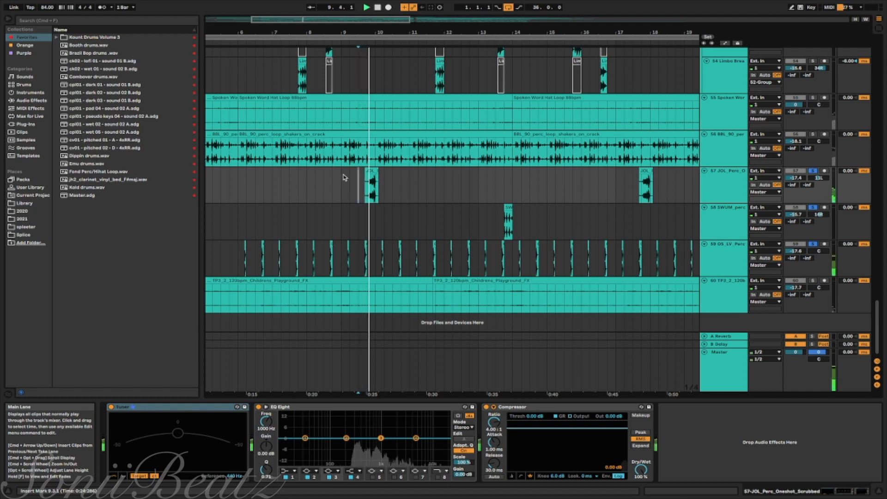
Play the SWUM percussion clip on track 58 from 13.3.1 and stop playback after it
scroll(343, 177, right, 8)
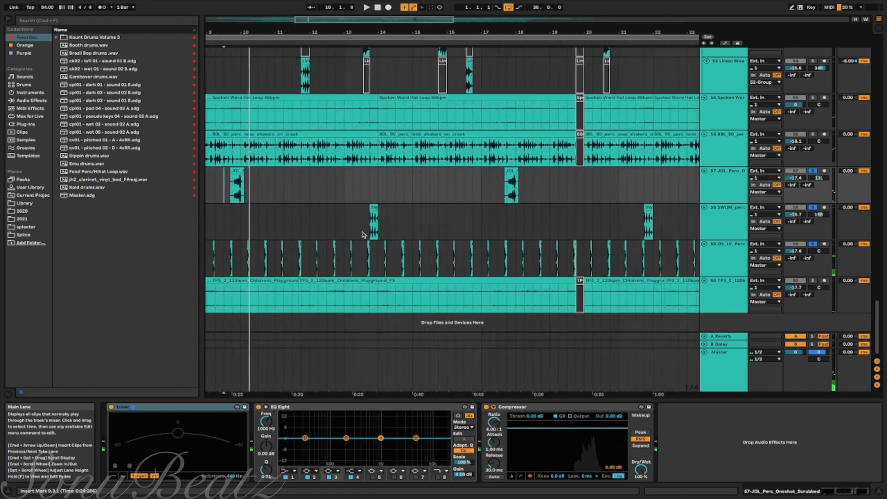
click(362, 231)
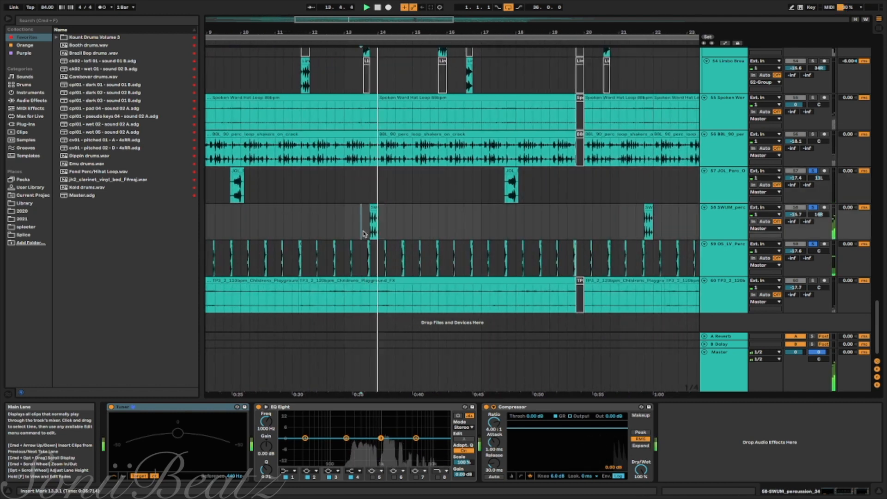
key(space)
Solo the Drums group and all the percussion tracks and play them together from bar 2
scroll(364, 234, up, 8)
scroll(365, 234, up, 8)
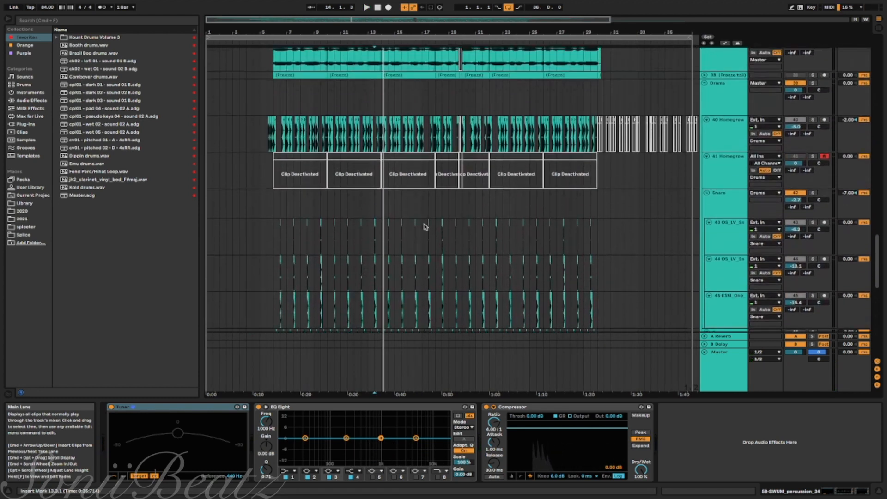
scroll(551, 214, up, 3)
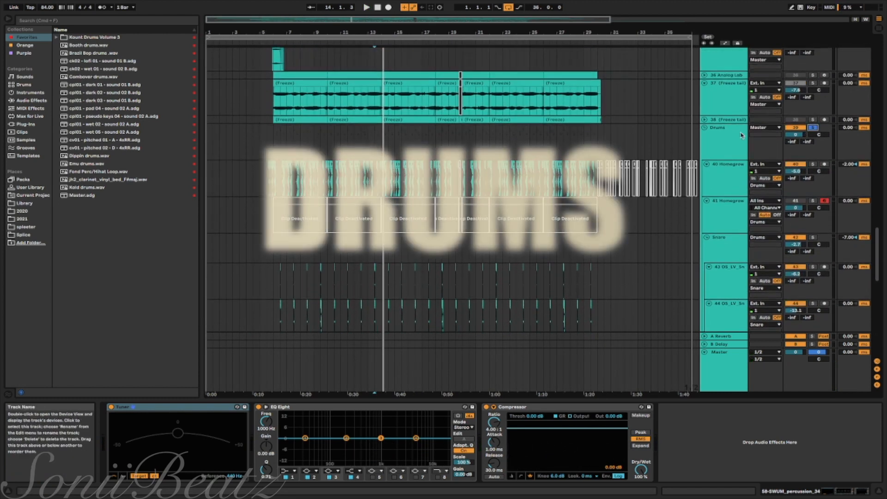
click(219, 249)
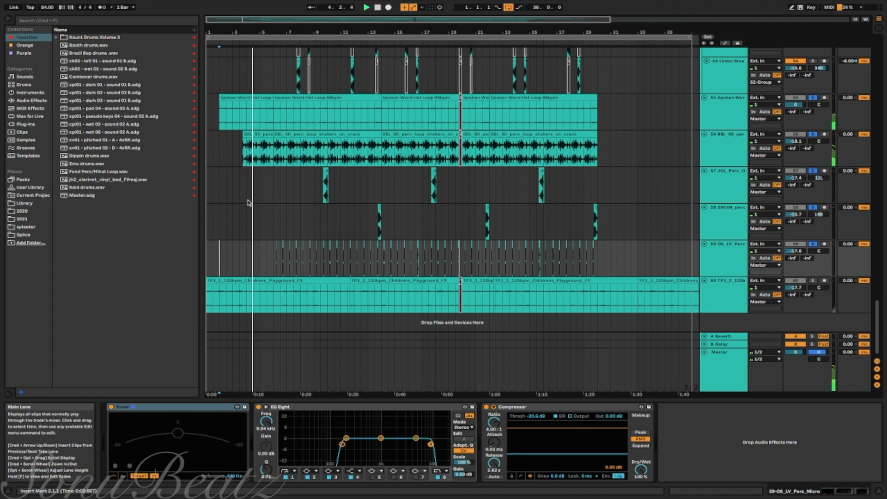
Follow the combined playback from bar 5 to bar 7, examining the bass, kick, snare and one-shot tracks
scroll(250, 204, up, 10)
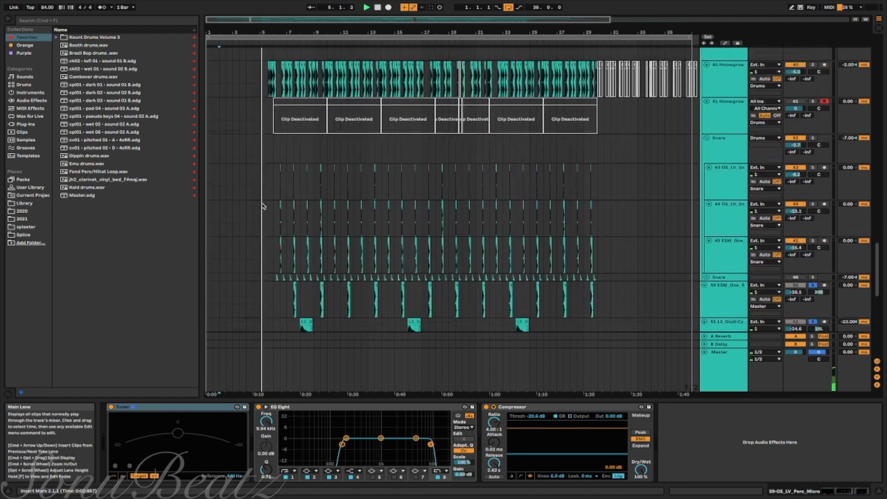
scroll(262, 206, up, 6)
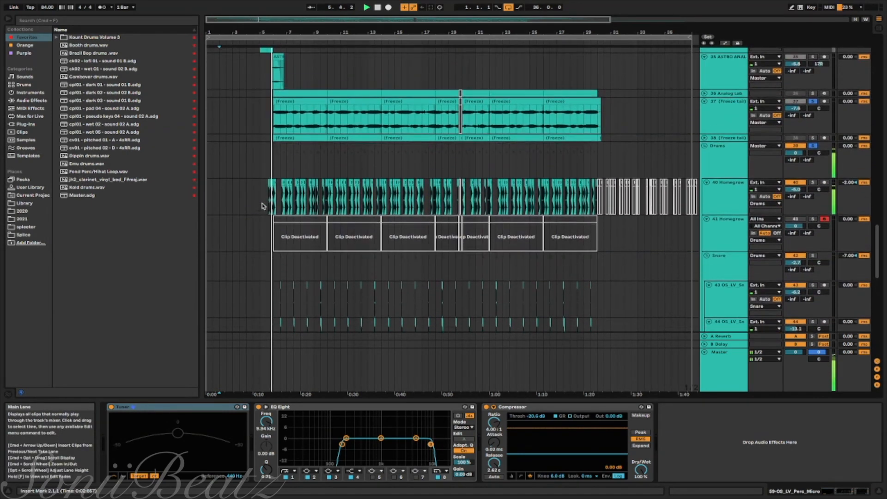
scroll(262, 207, down, 5)
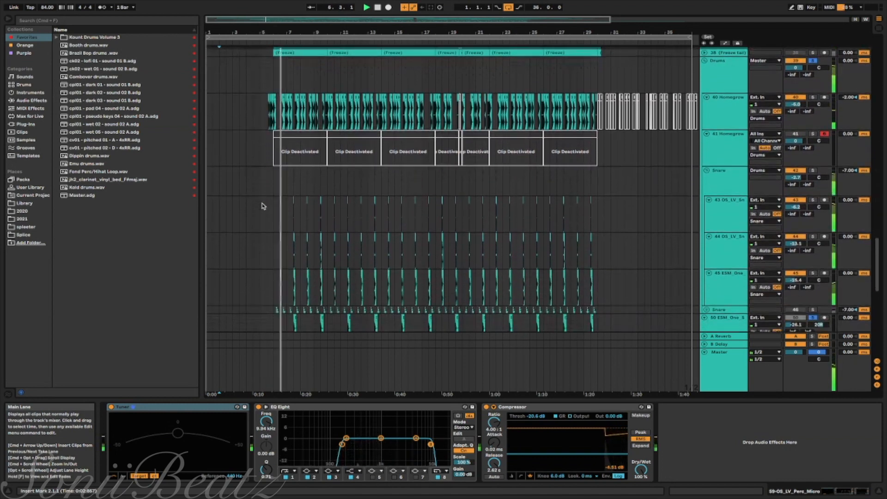
scroll(261, 207, down, 2)
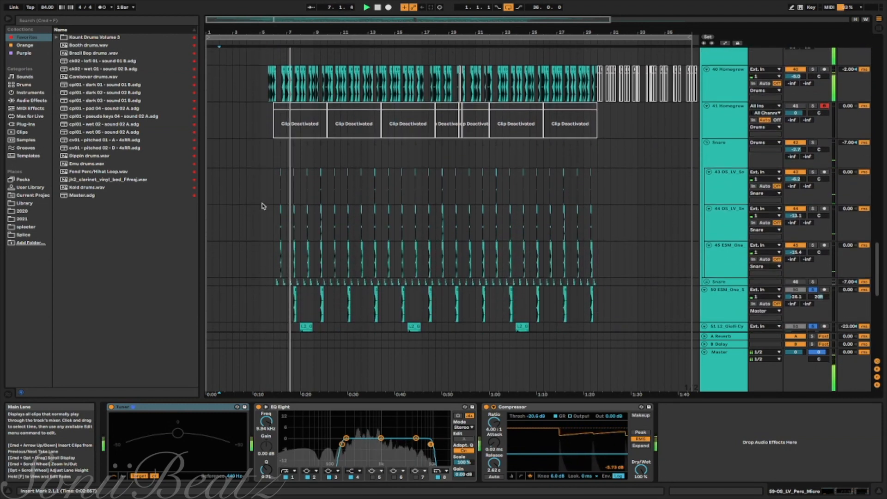
Follow the combined drum and percussion playback from bar 7 past bar 10, examining the snare, one-shot, break, hat loop and shaker tracks
scroll(262, 207, down, 1)
scroll(262, 207, down, 2)
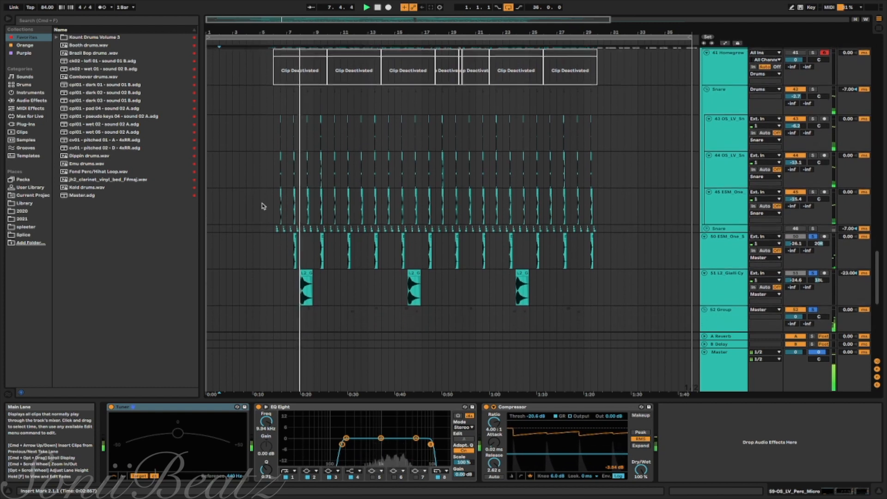
scroll(263, 207, down, 4)
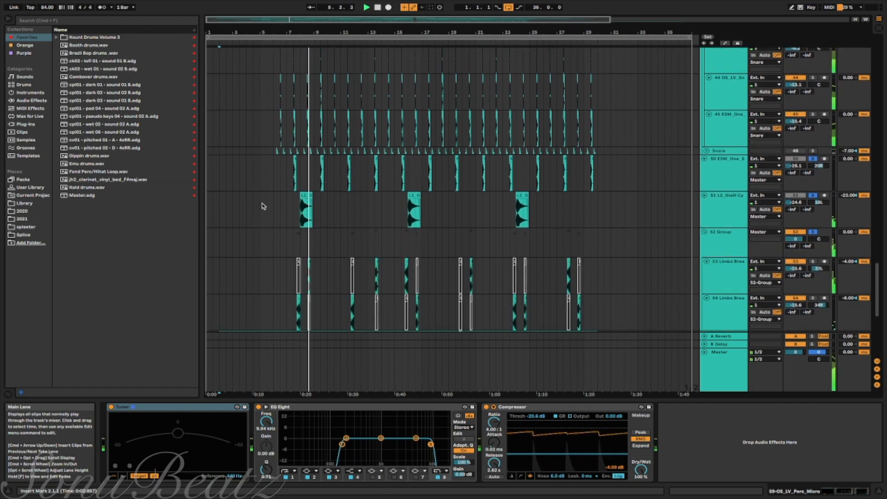
scroll(262, 207, down, 1)
scroll(262, 206, down, 4)
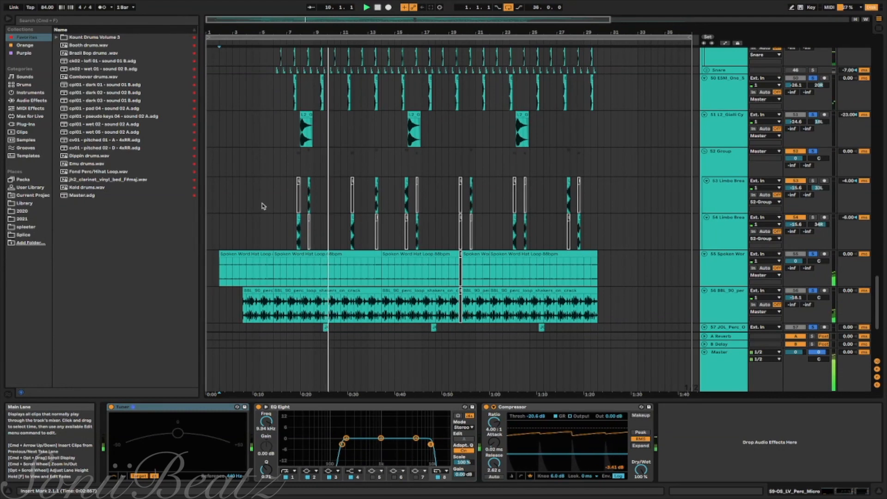
scroll(262, 206, down, 7)
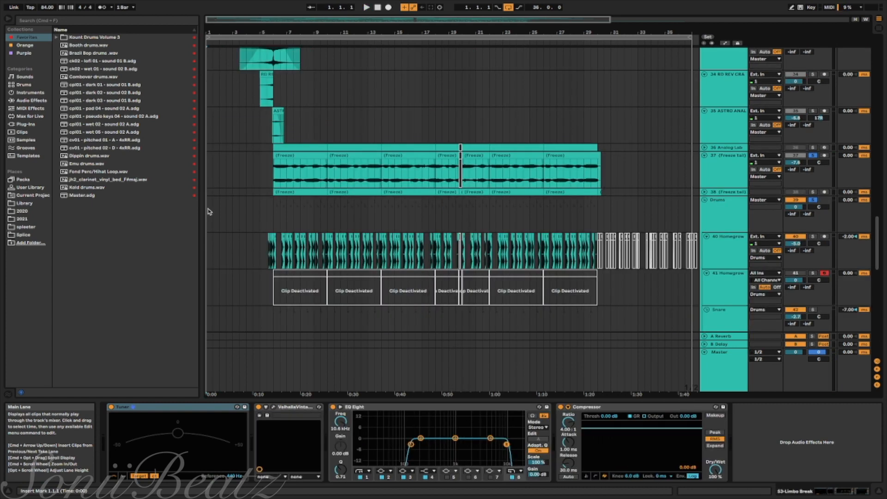
Play the full song from 1.1.1 with the arrangement's whole length in view
click(209, 212)
scroll(210, 212, up, 10)
click(209, 212)
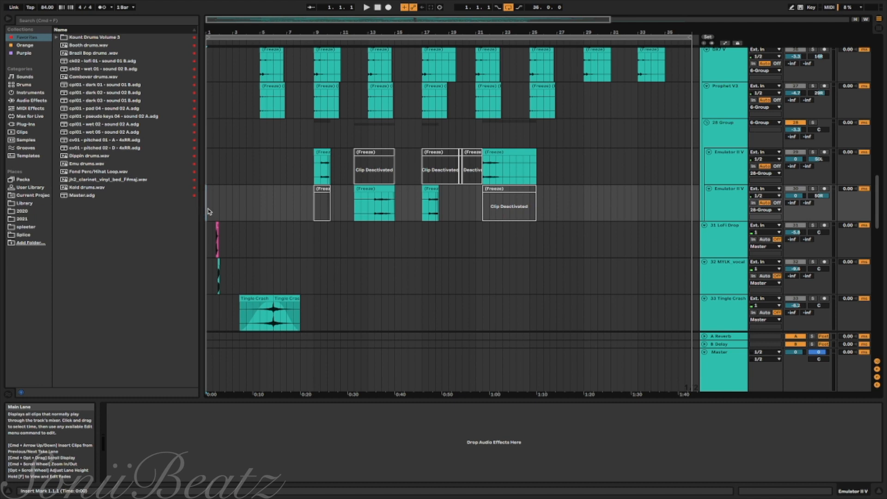
scroll(222, 206, up, 3)
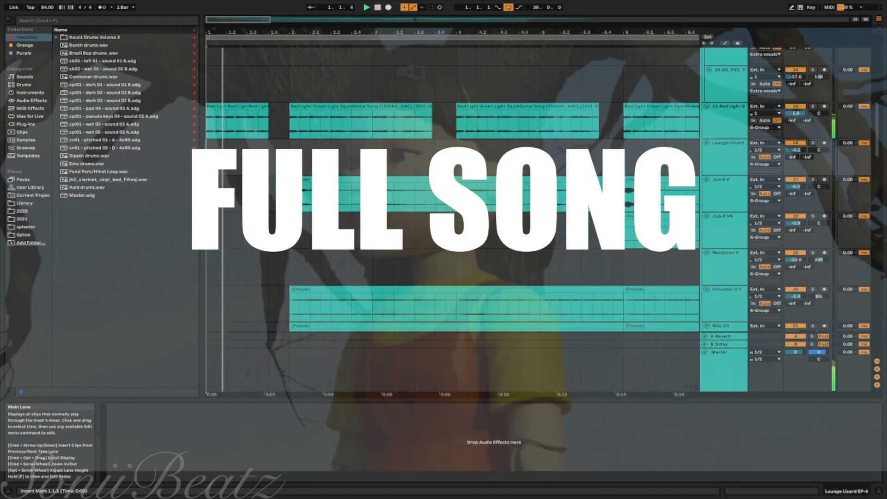
key(minus)
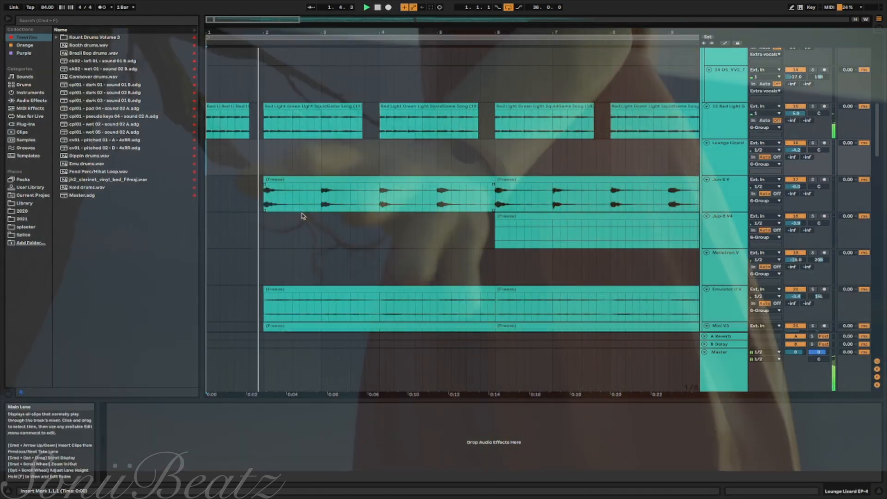
scroll(303, 215, down, 10)
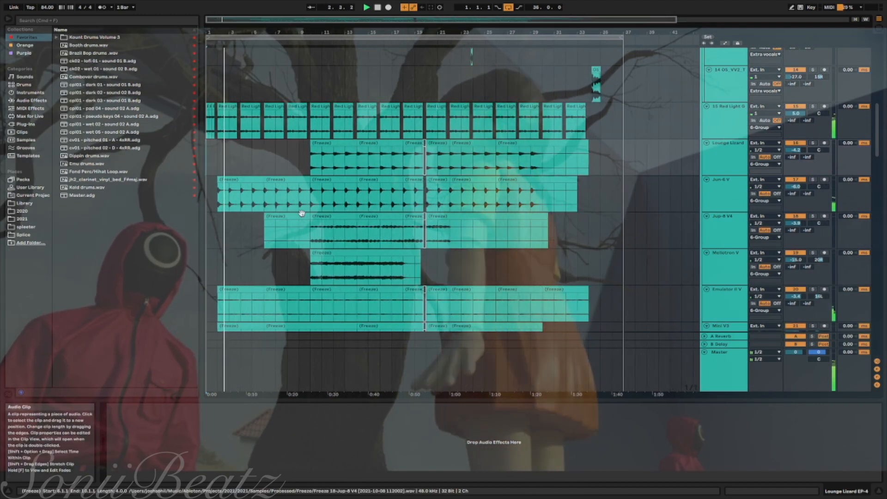
Follow the full song's playback across the melodic and vocal tracks and stop it at bar 36
scroll(303, 216, down, 2)
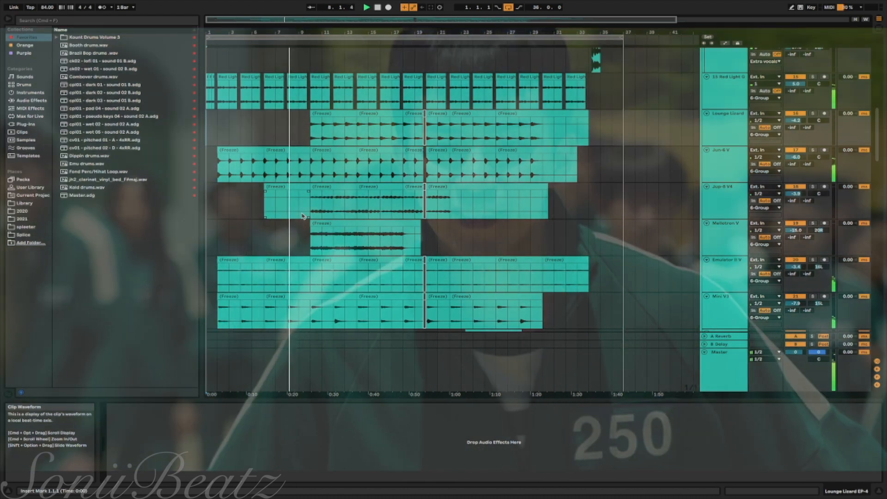
scroll(334, 220, down, 5)
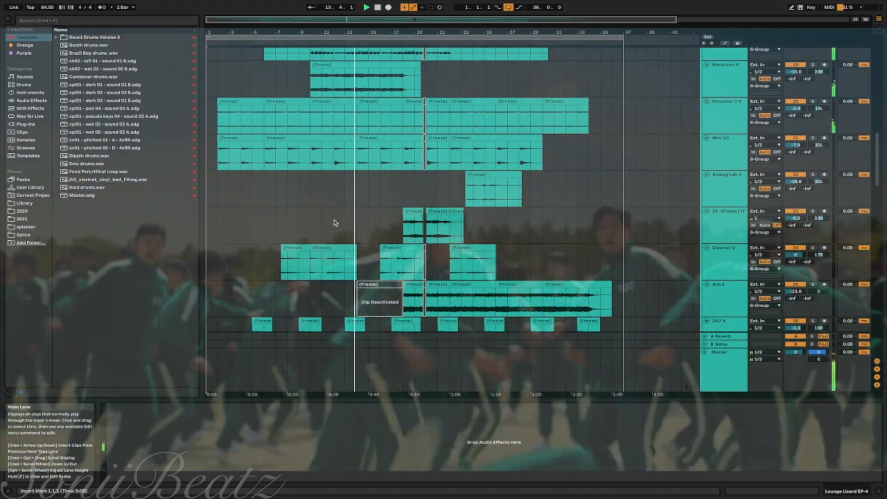
scroll(335, 223, up, 2)
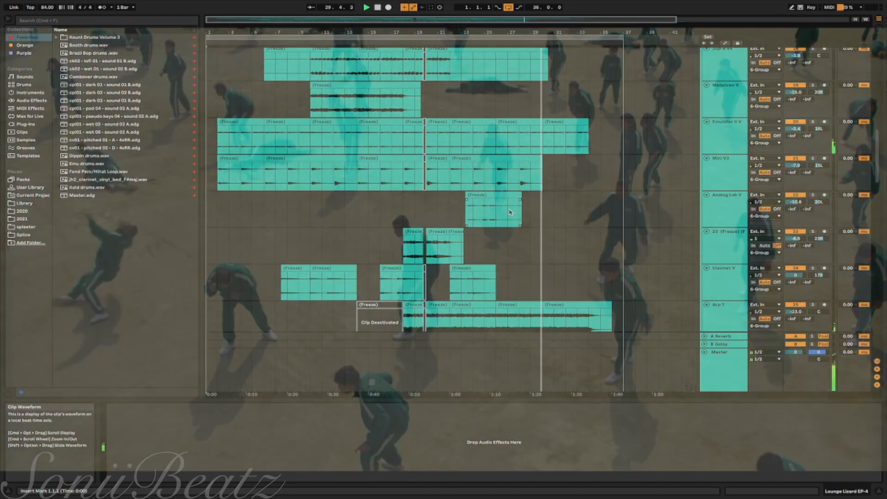
scroll(510, 212, up, 4)
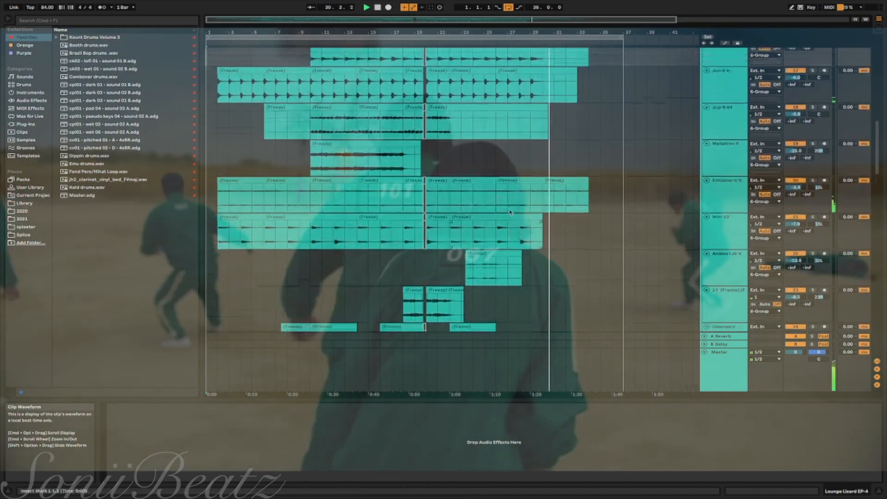
scroll(510, 212, up, 1)
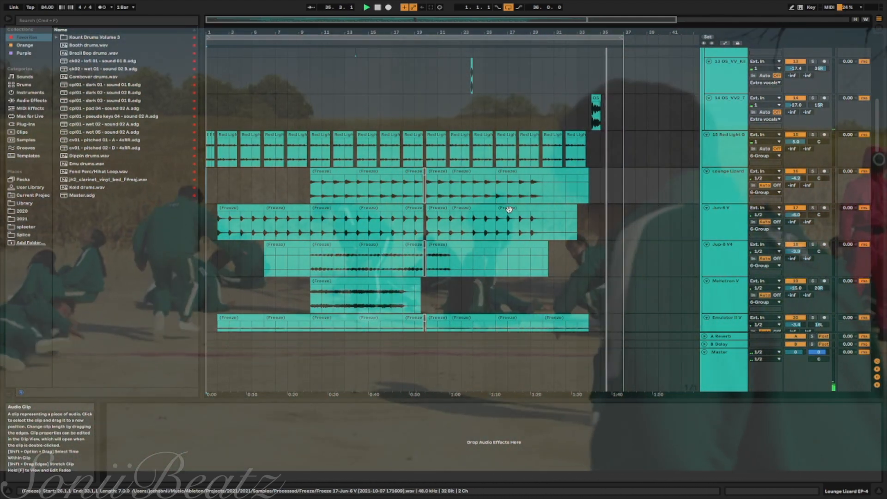
key(space)
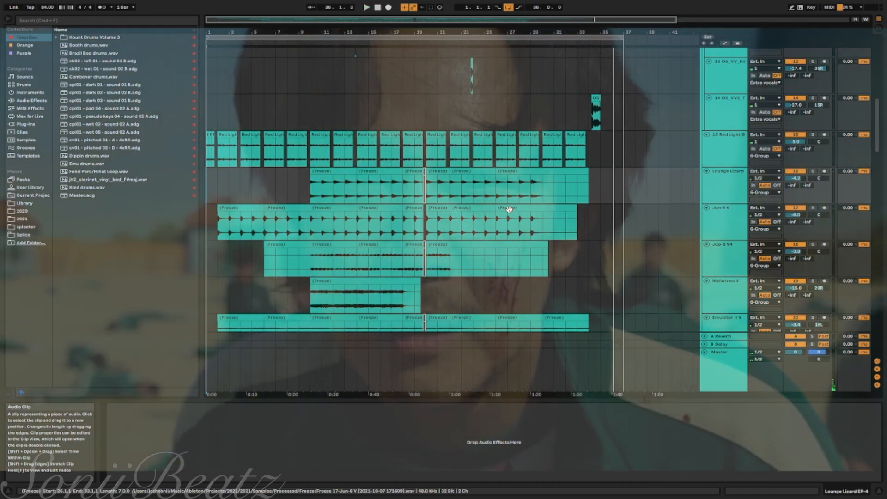
scroll(428, 229, down, 1)
scroll(427, 228, down, 5)
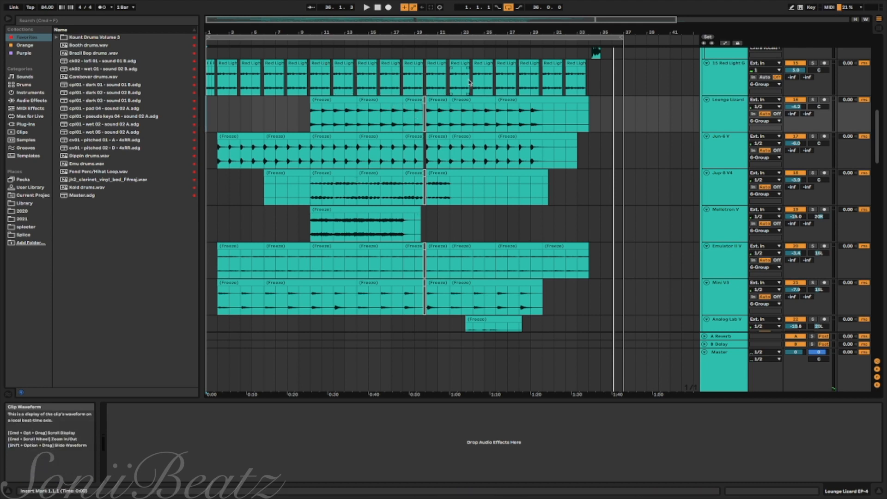
scroll(470, 82, up, 10)
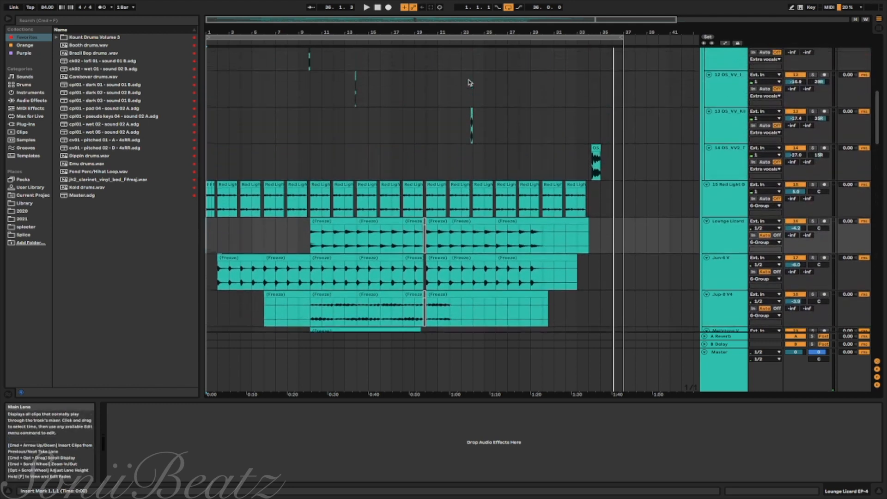
scroll(469, 83, down, 5)
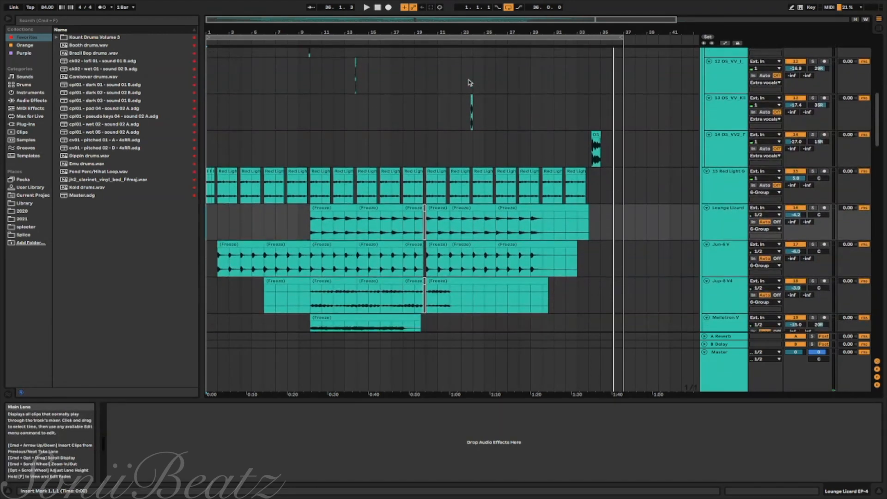
scroll(469, 82, down, 3)
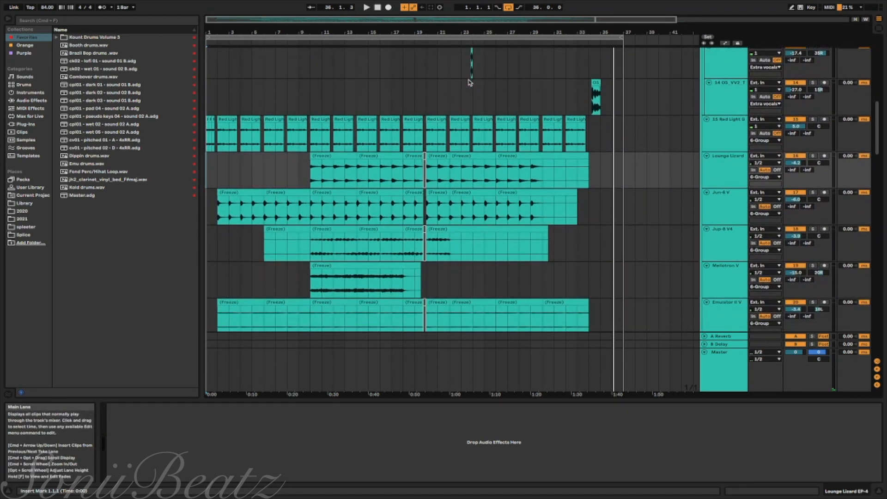
scroll(469, 83, down, 2)
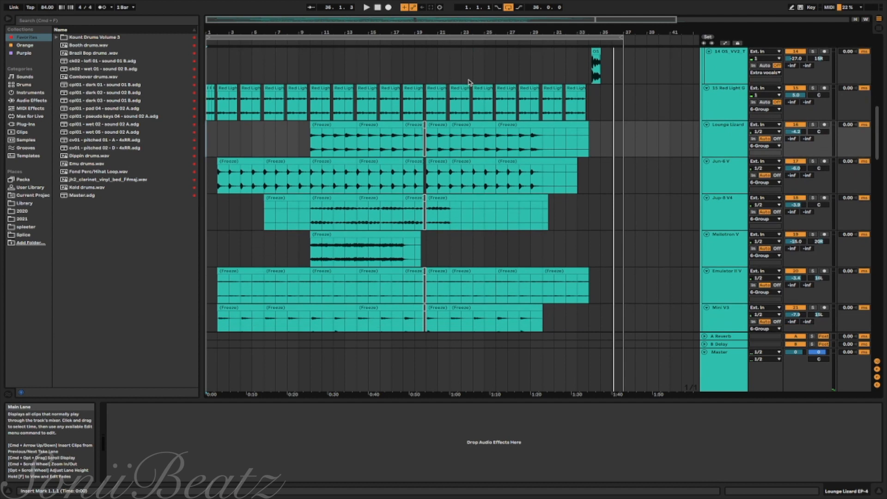